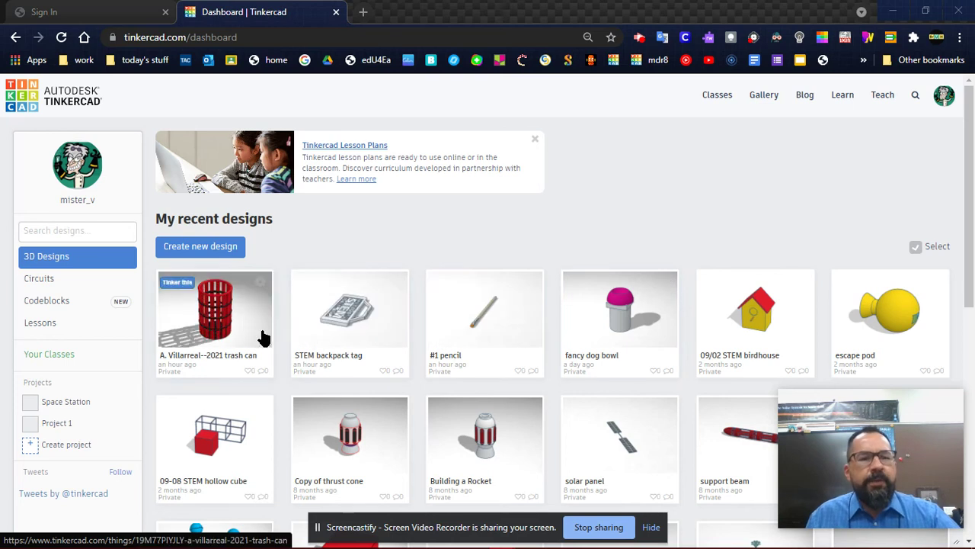
- Start a brand-new blank 3D design from the Tinkercad dashboard
left_click(194, 249)
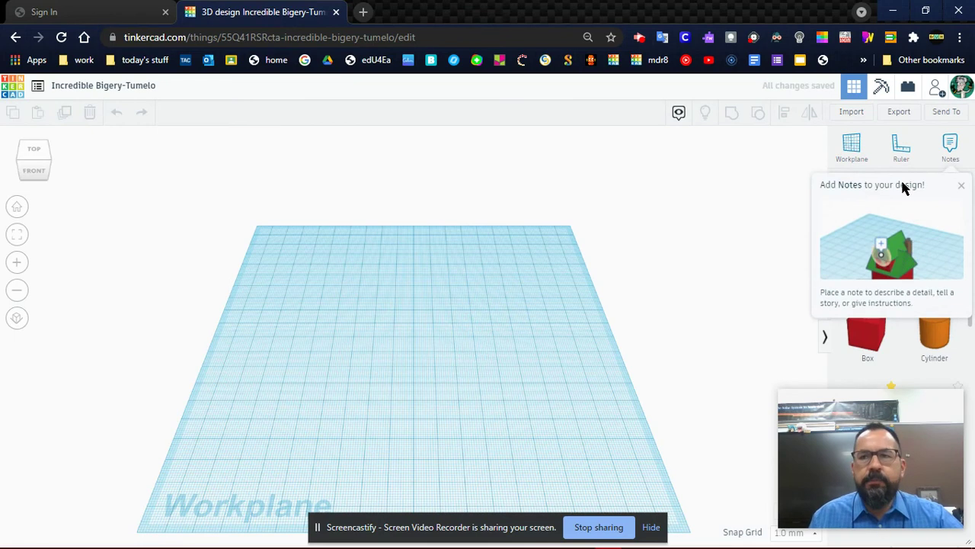
- Dismiss the notes tip and anchor a ruler at the workplane's bottom-left corner, toggling its measuring mode
left_click(961, 187)
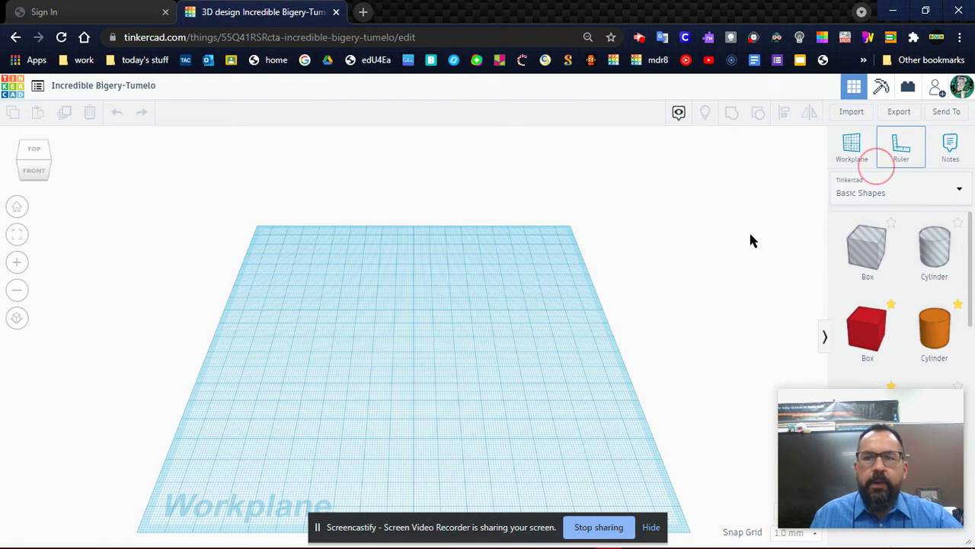
left_click(899, 149)
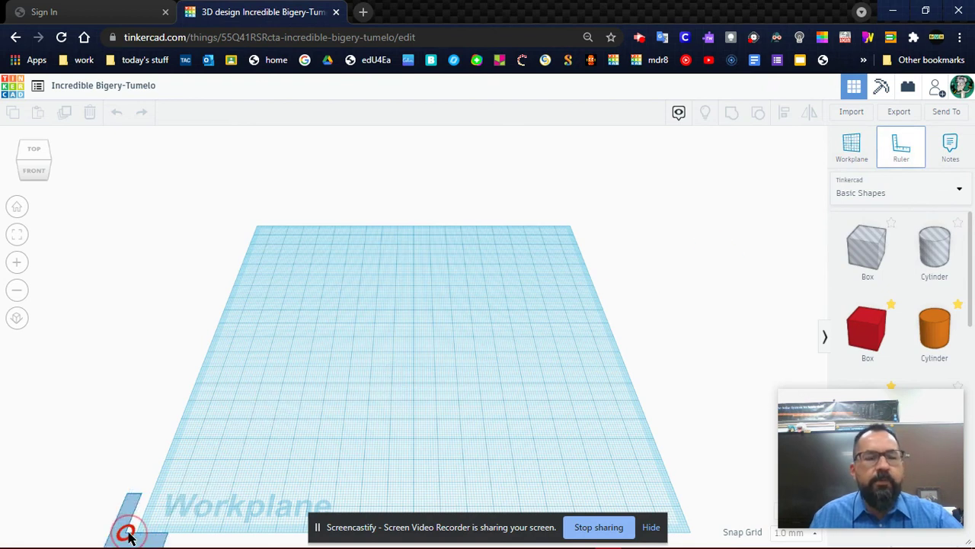
left_click(137, 535)
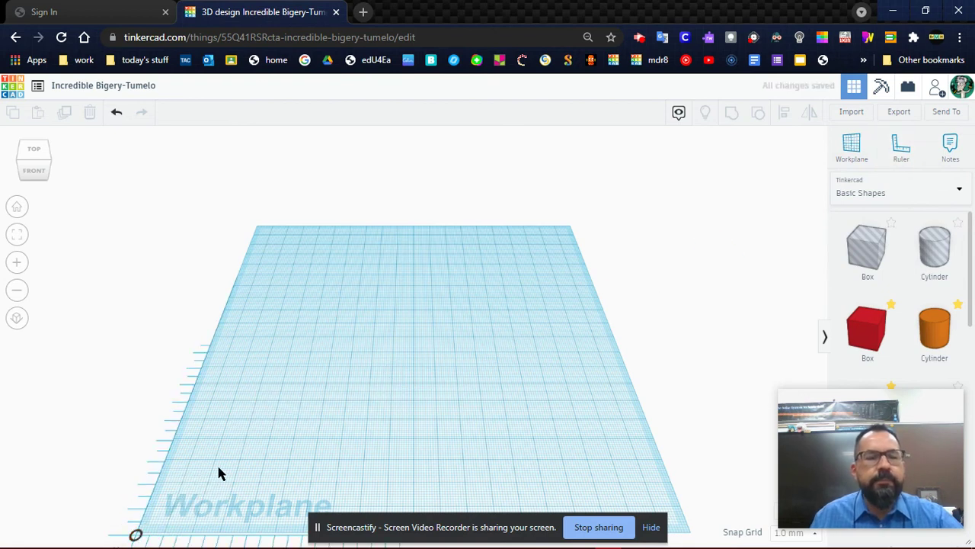
scroll(228, 461, "down", 2)
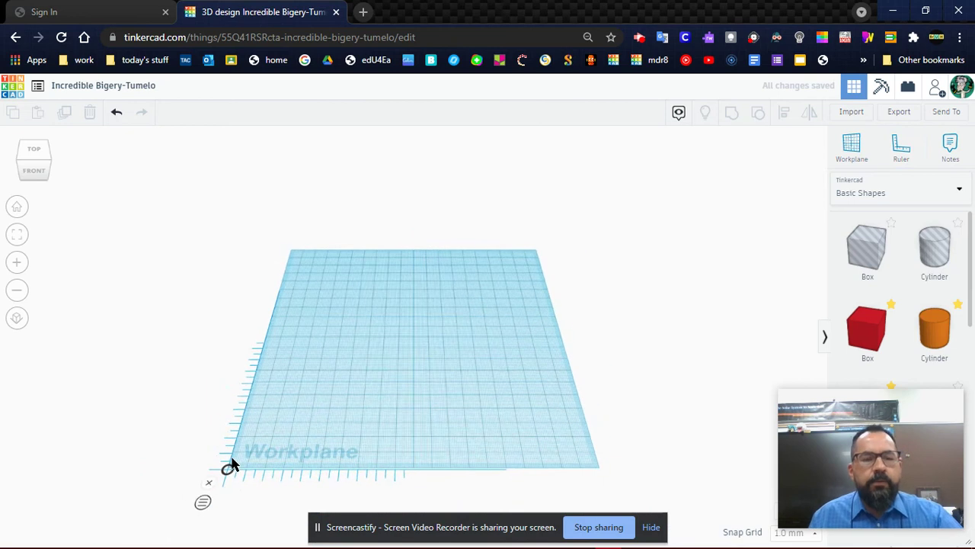
left_click(203, 502)
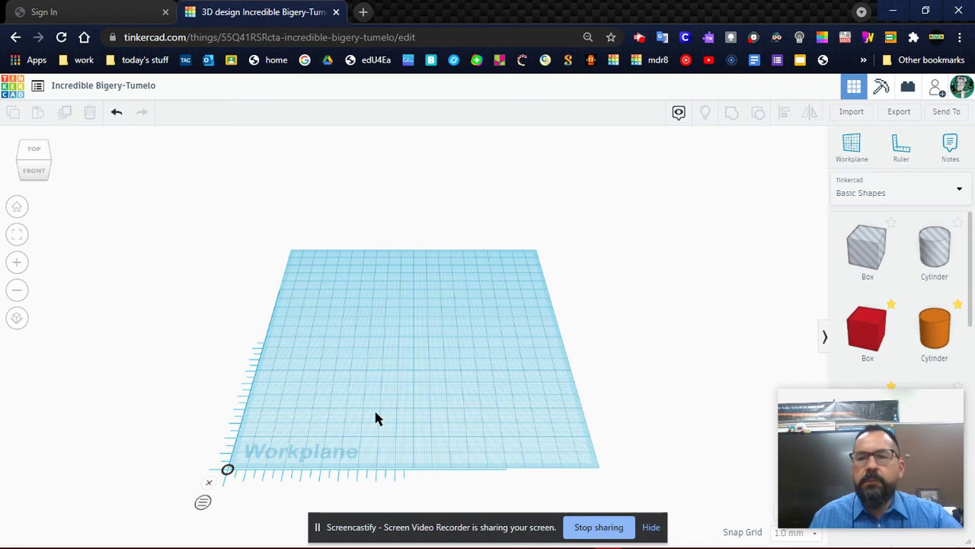
- Drop a cylinder from Basic Shapes onto the workplane
left_click(847, 340)
left_click(934, 329)
left_click(414, 347)
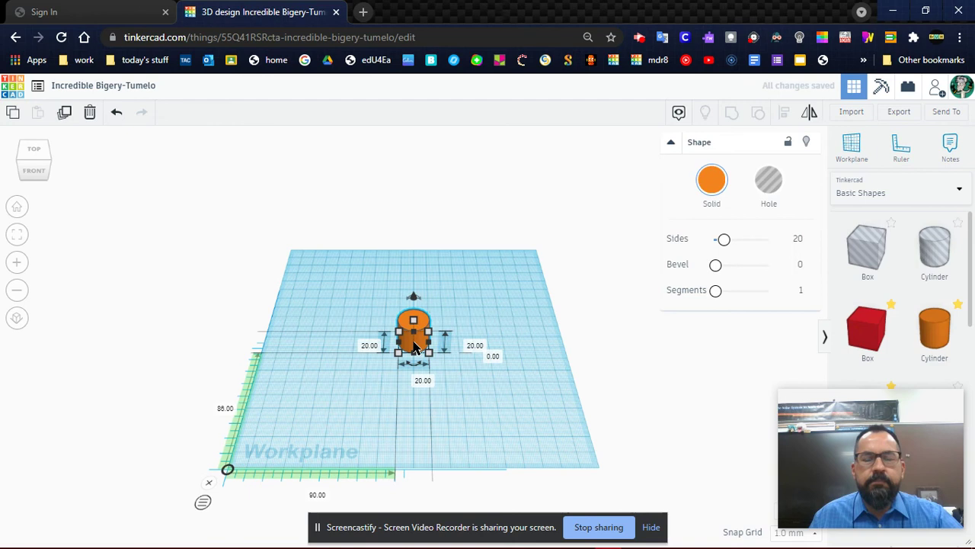
- Resize the cylinder to 50 × 50 mm with a 1 mm height
left_click(369, 346)
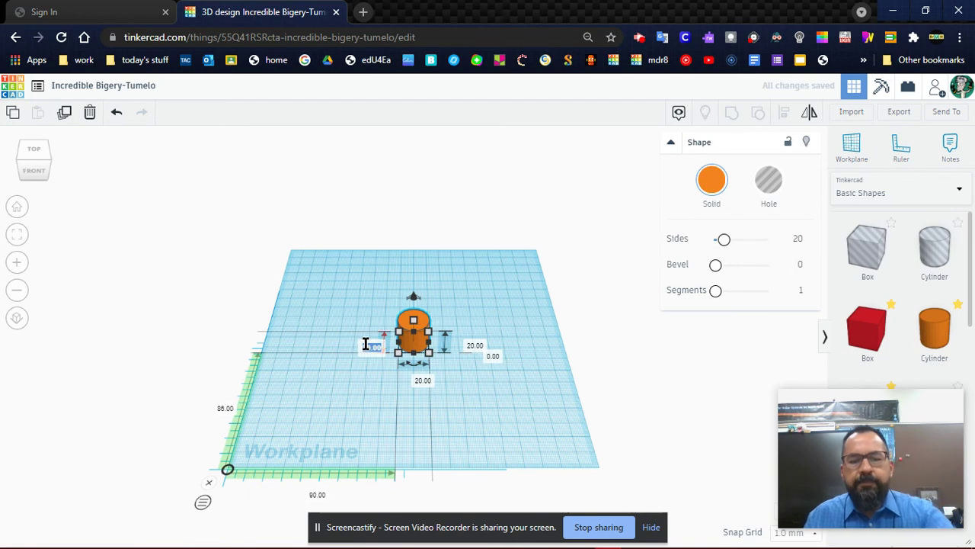
type("50")
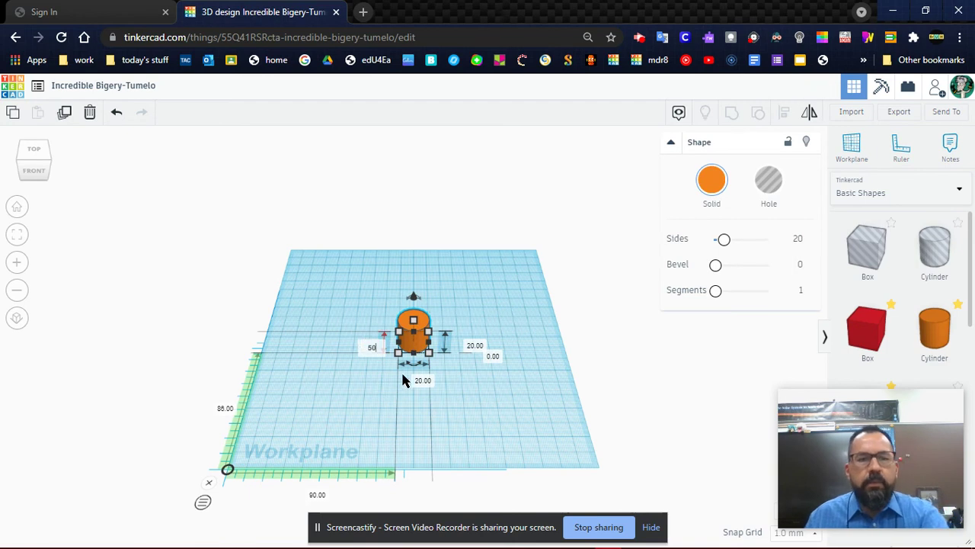
left_click(415, 380)
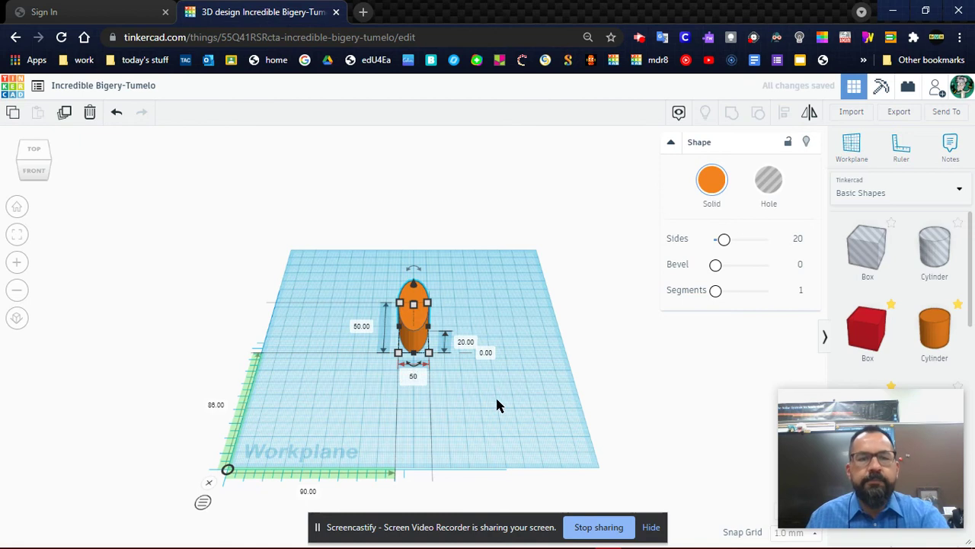
key("Return")
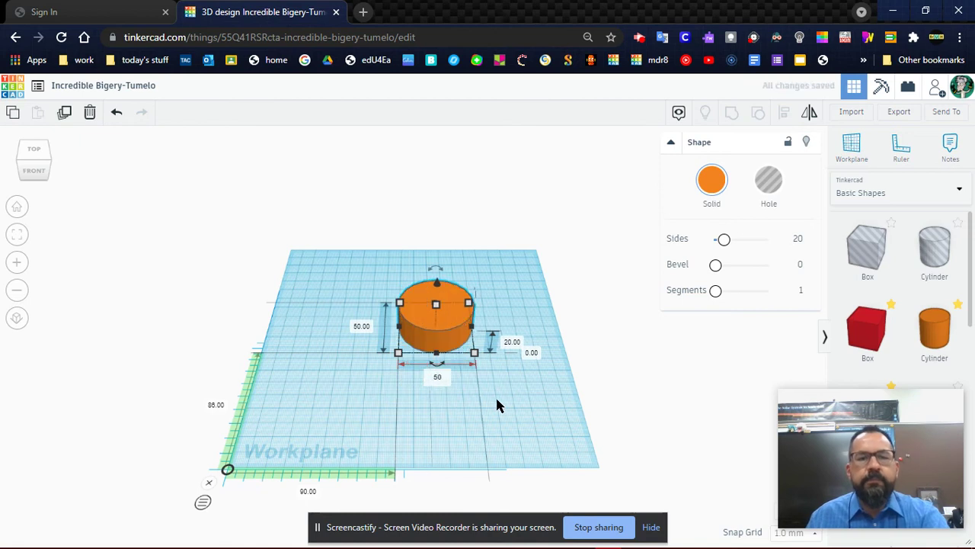
left_click(511, 343)
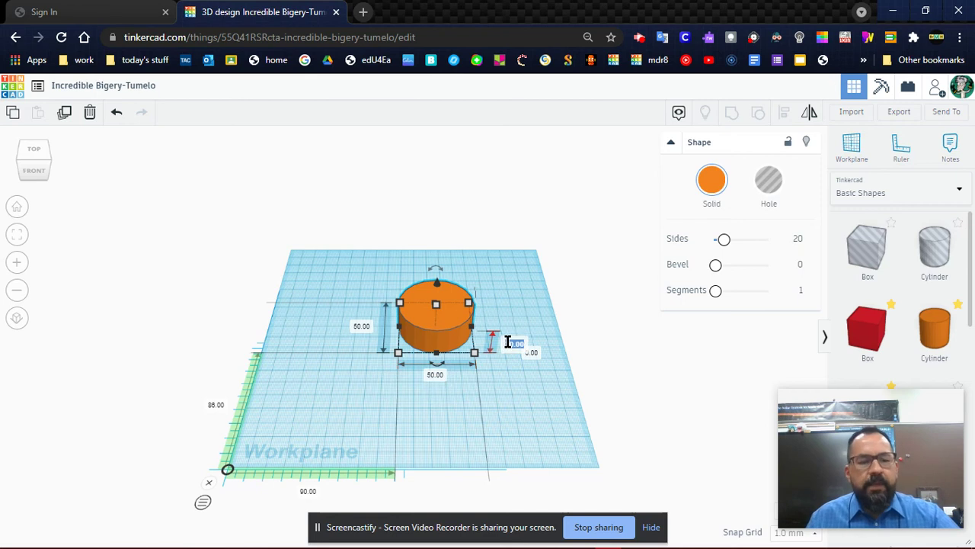
type("1")
key("Return")
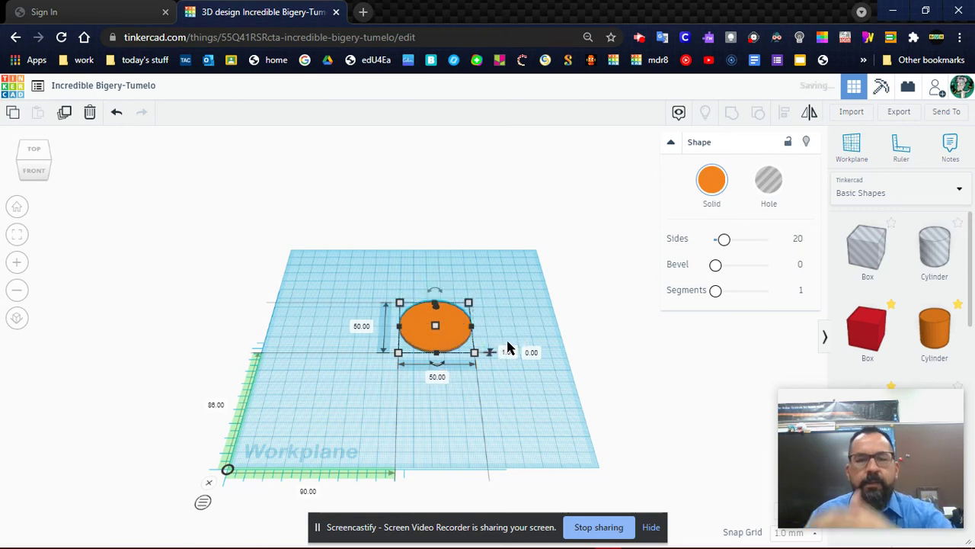
- Color the disc black and set its centre 100 mm from the ruler on both axes
left_click(712, 179)
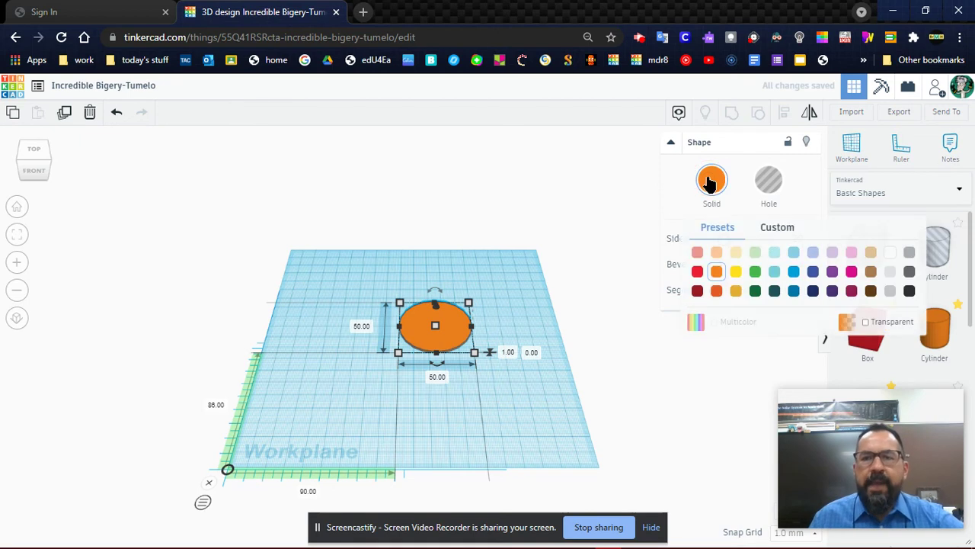
left_click(909, 291)
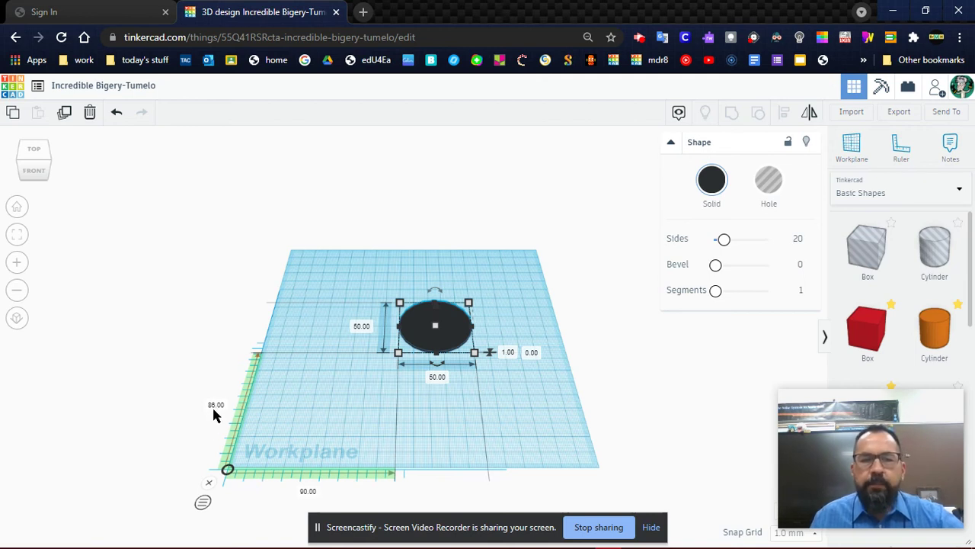
left_click(203, 504)
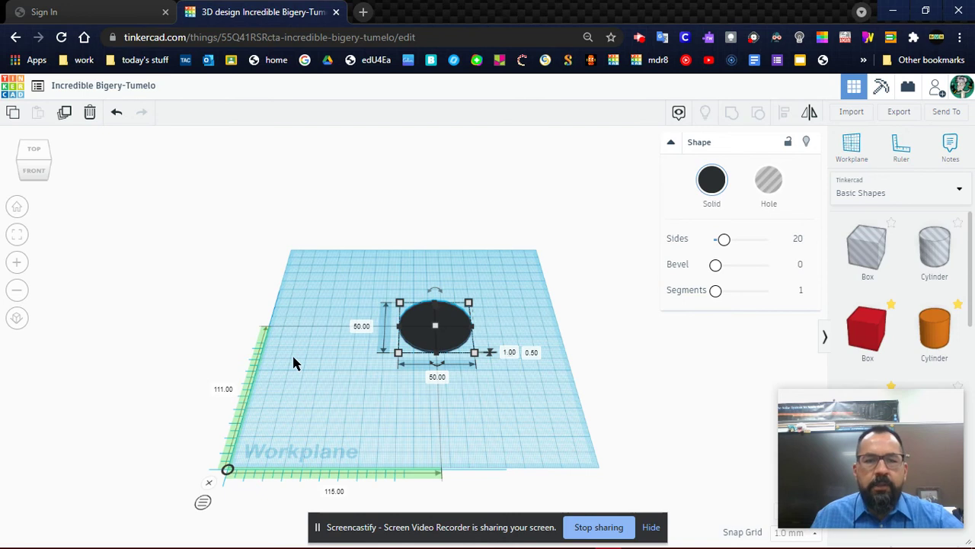
left_click(223, 390)
type("100")
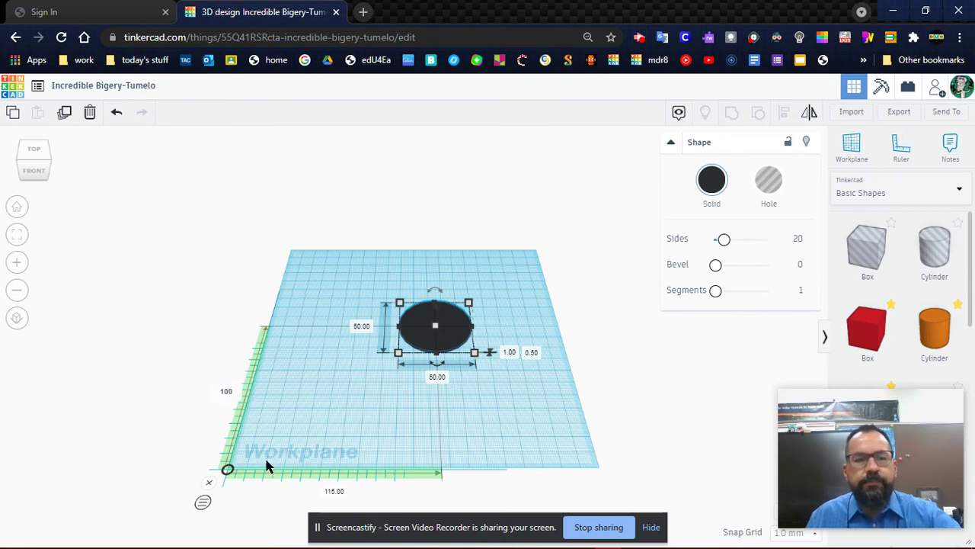
left_click(333, 491)
key("BackSpace")
type("100")
key("Return")
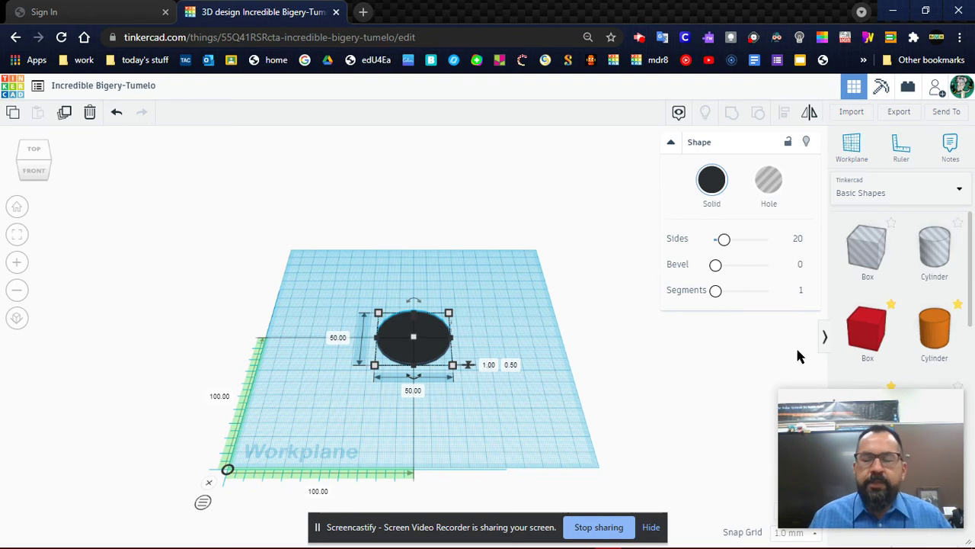
- Add a red box and resize it to 80 mm height, 1 mm width and 5 mm length
left_click_drag(867, 333, 523, 392)
left_click(572, 388)
type("8")
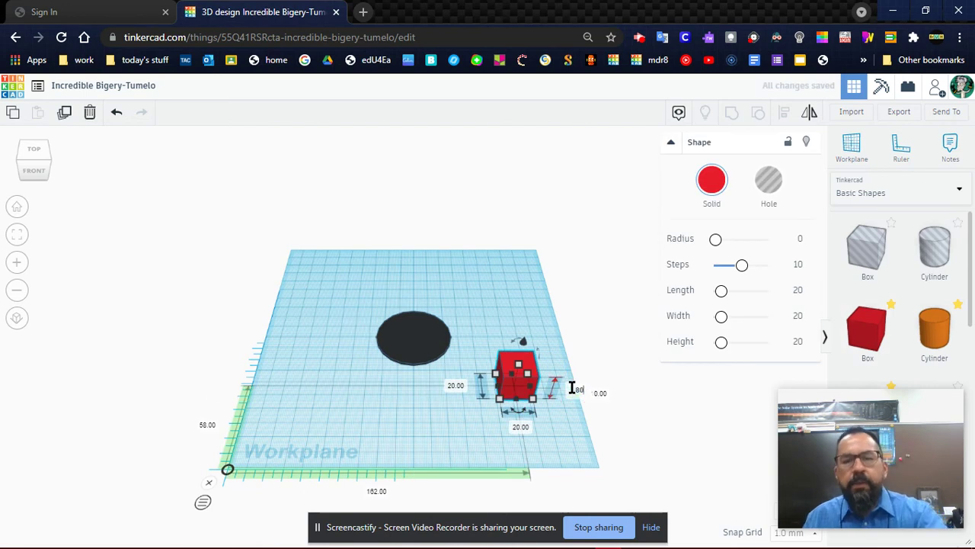
type("0")
key("Return")
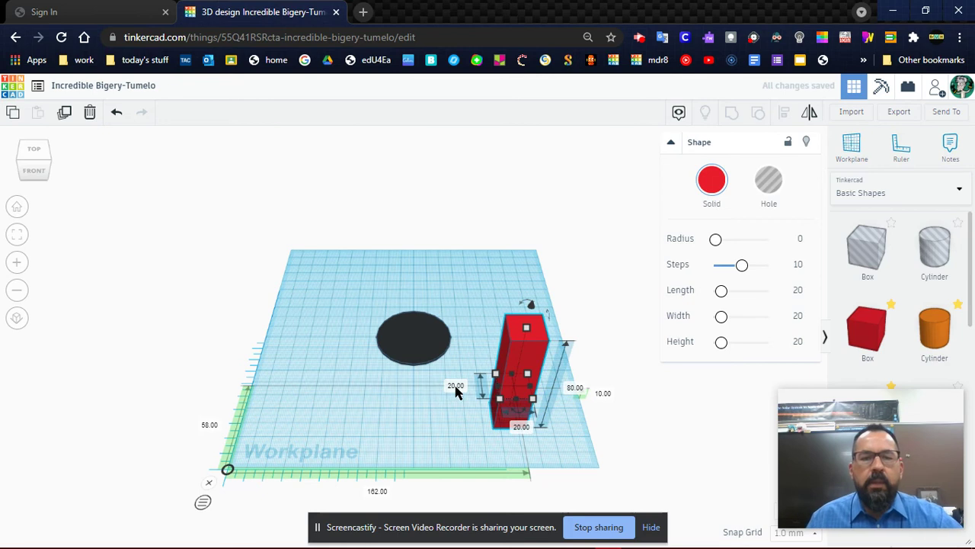
left_click(456, 387)
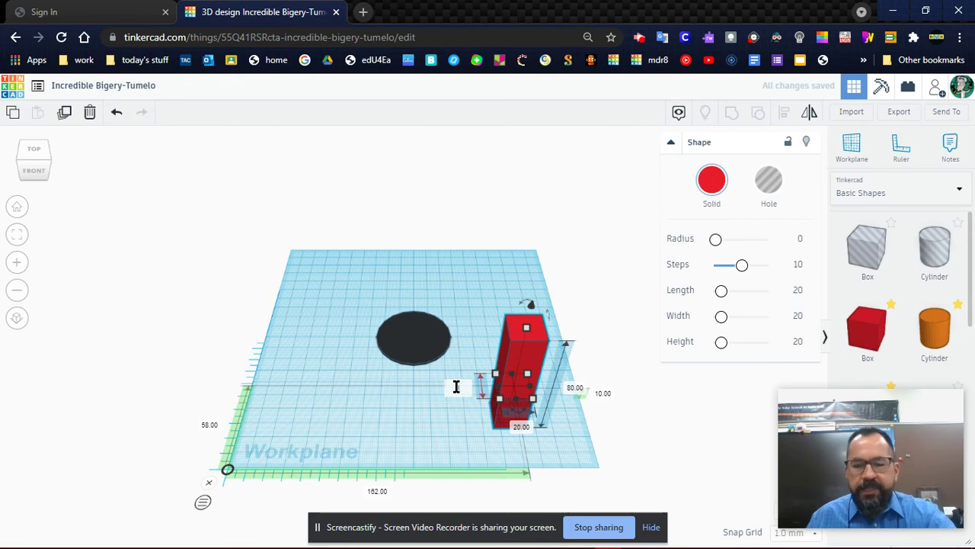
type("1")
key("Return")
left_click(516, 412)
type("5")
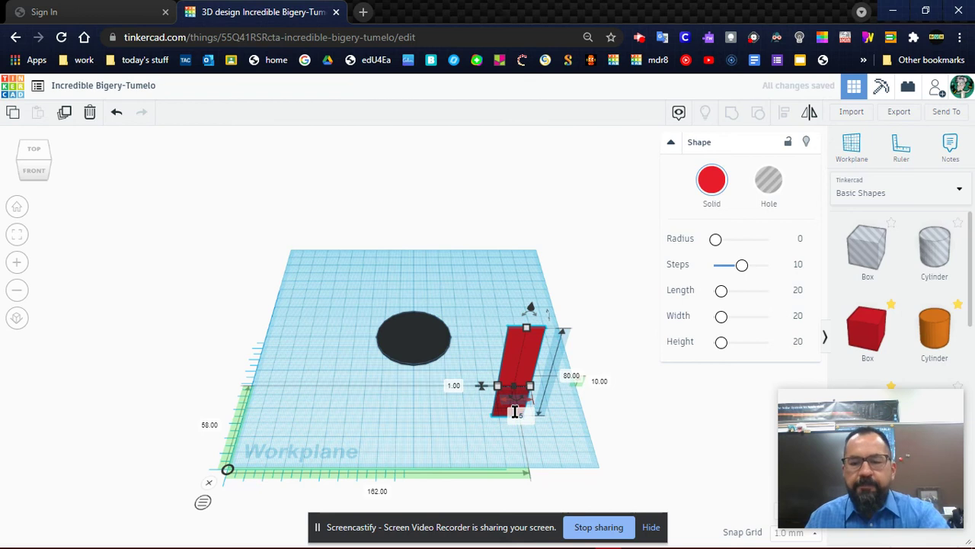
key("Return")
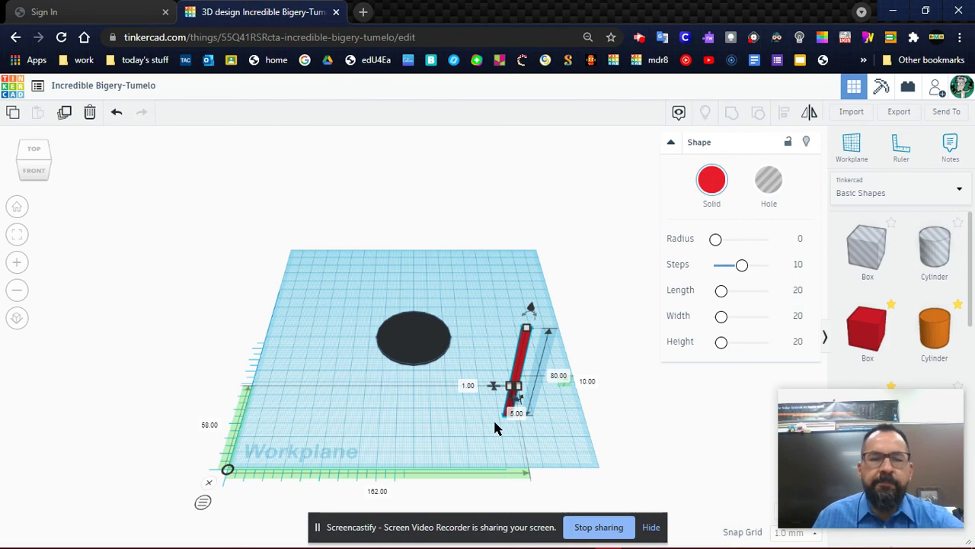
left_click(18, 262)
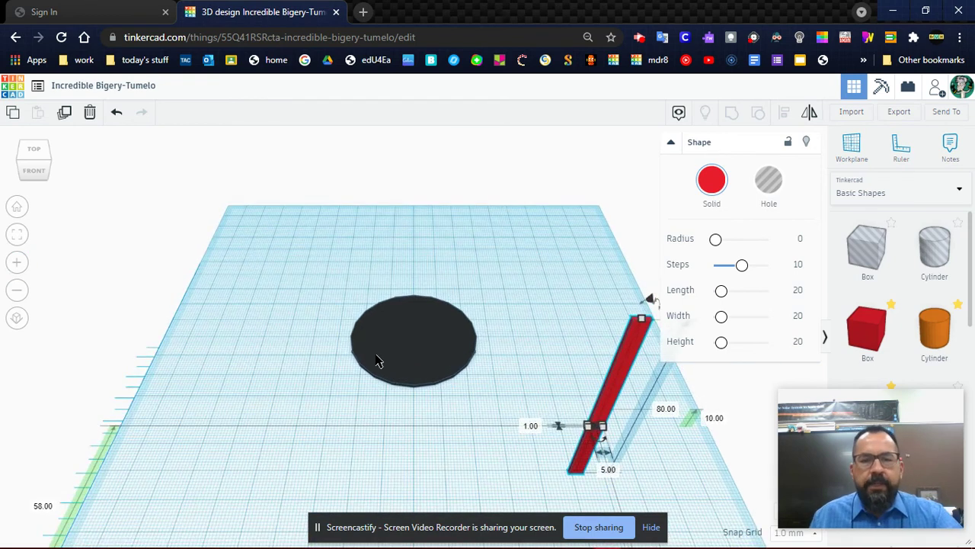
- Align the red bar to the black disc's middle on both axes, using the disc as reference
left_click(404, 348)
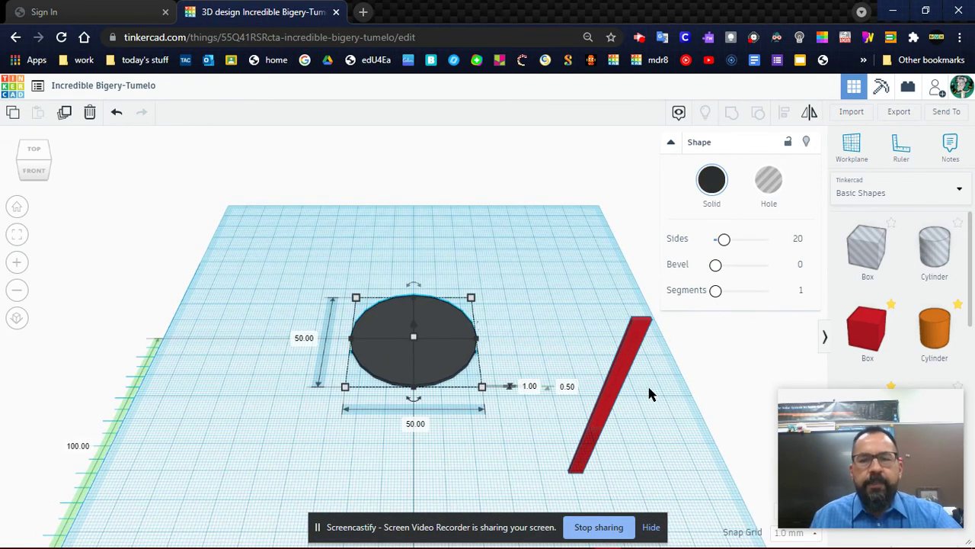
left_click(619, 385, "shift")
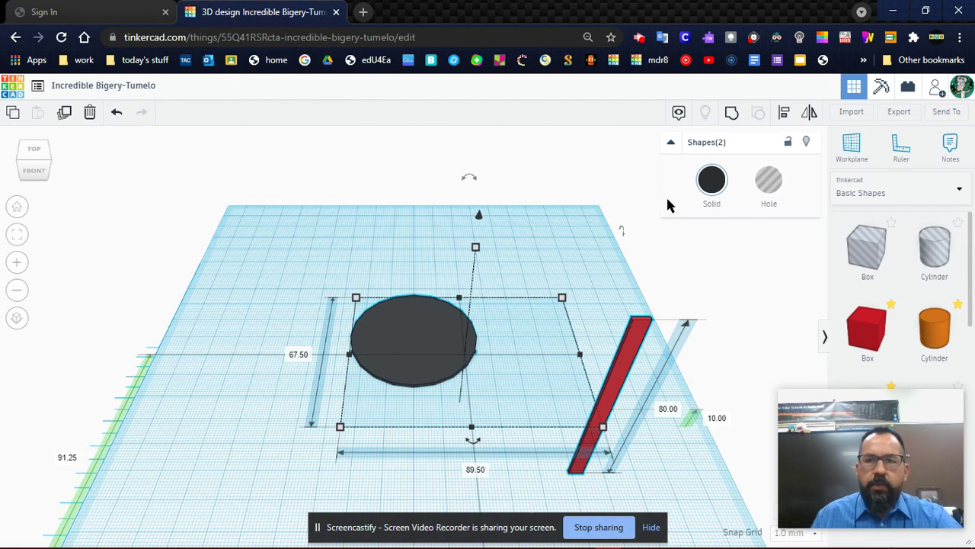
left_click(786, 116)
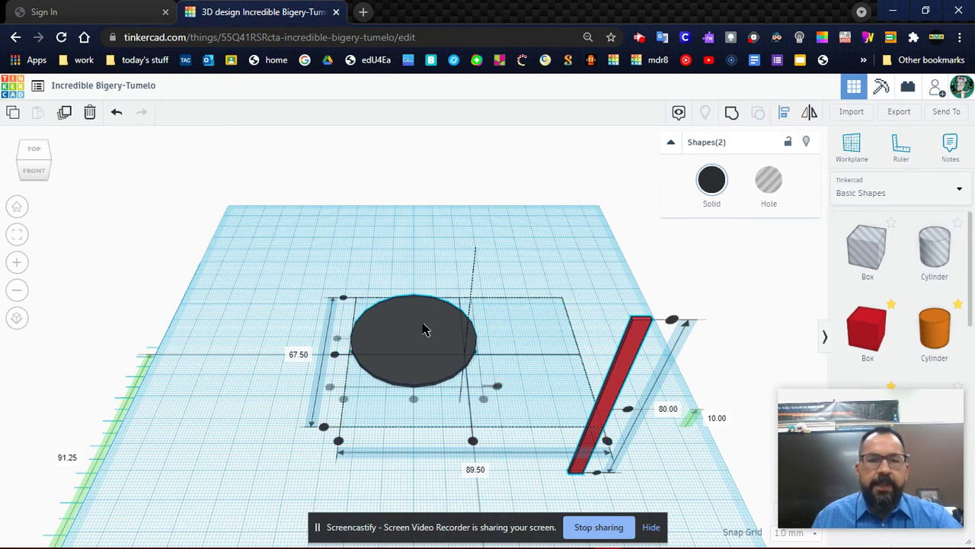
left_click(412, 333)
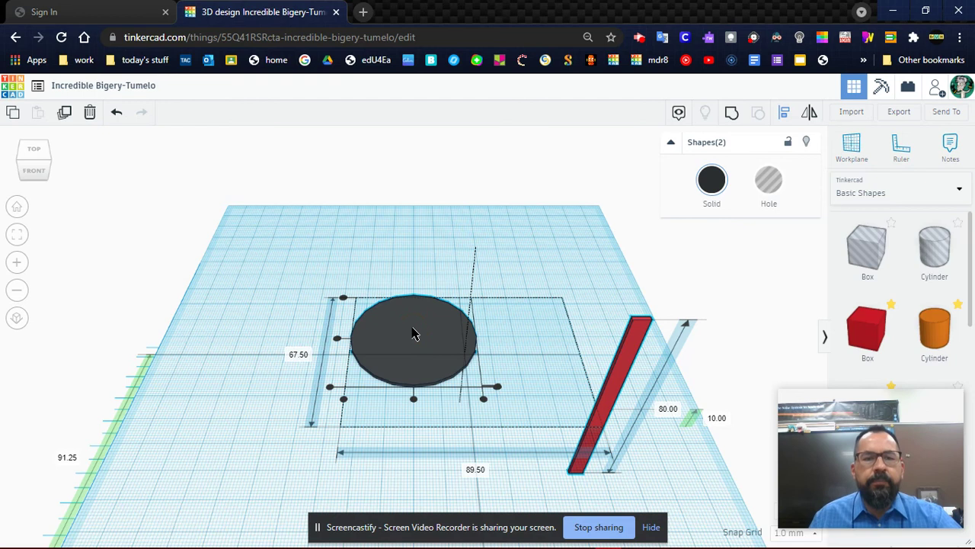
left_click(413, 399)
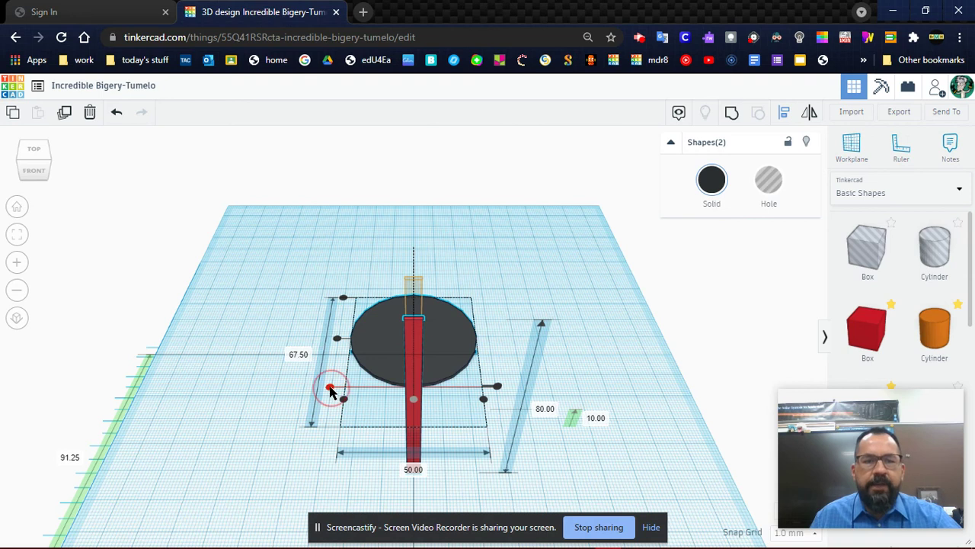
left_click(330, 389)
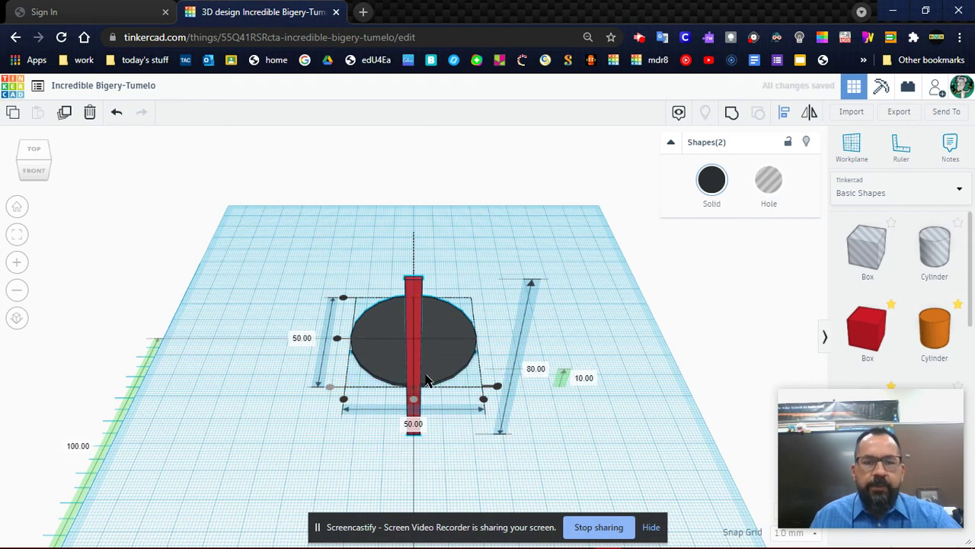
- Check the red bar's size, then orbit and zoom to view the disc from the side
left_click(232, 436)
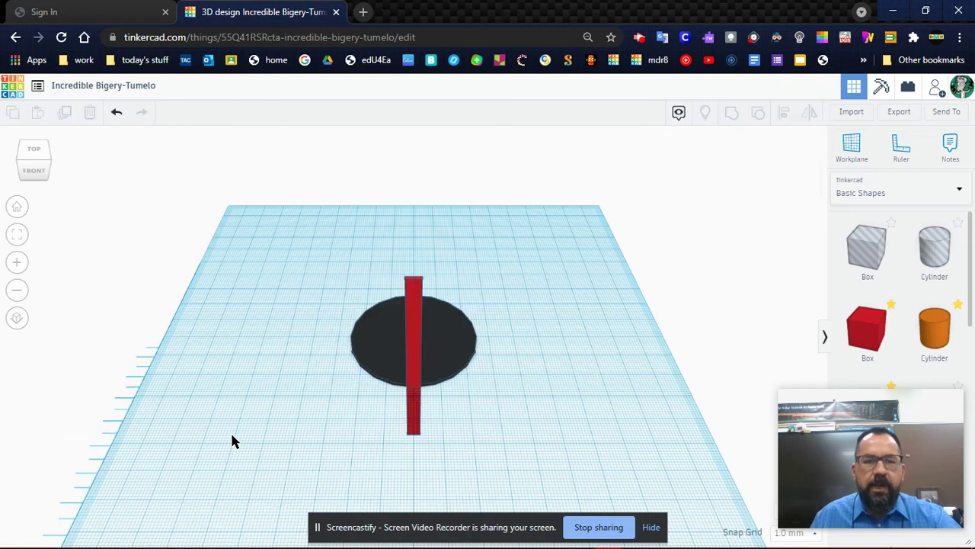
left_click(415, 346)
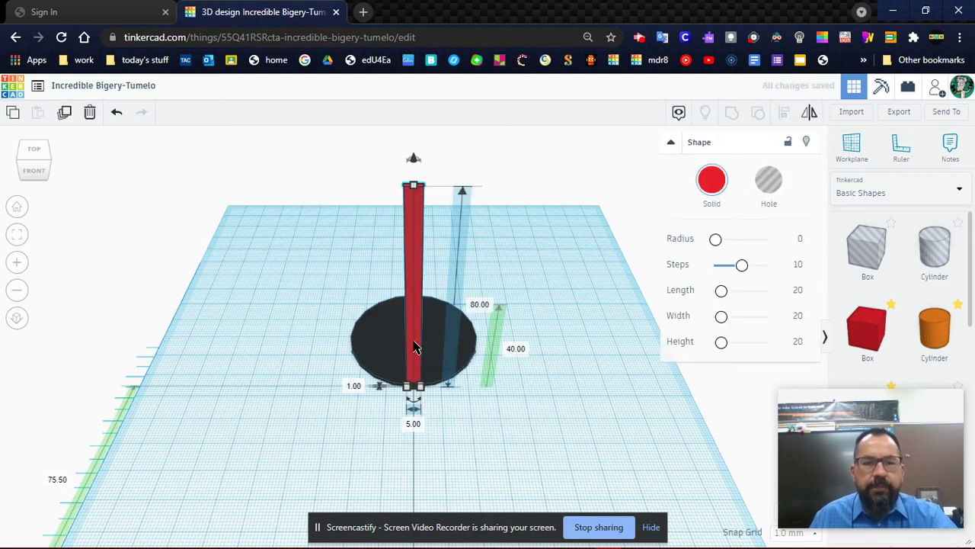
left_click(525, 432)
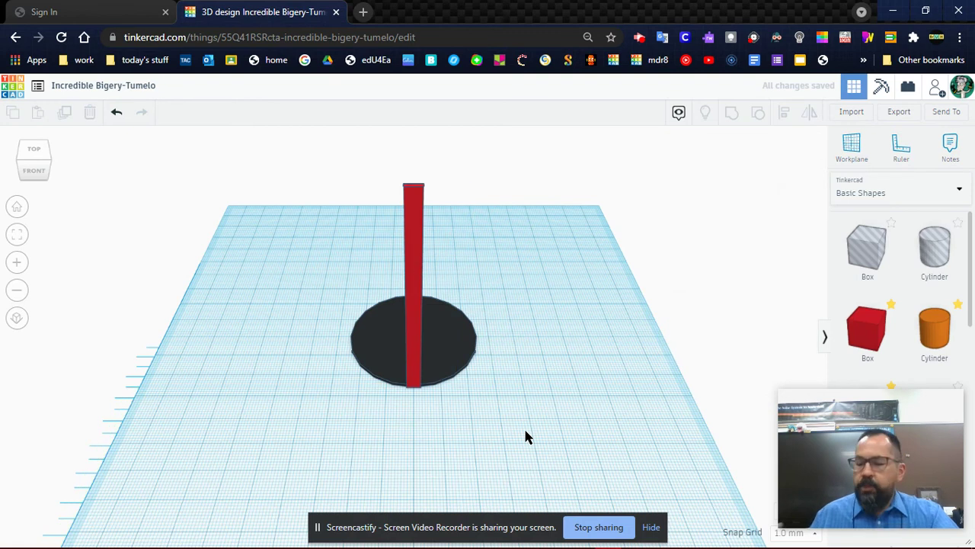
right_click_drag(555, 437, 301, 441)
scroll(294, 436, "up", 3)
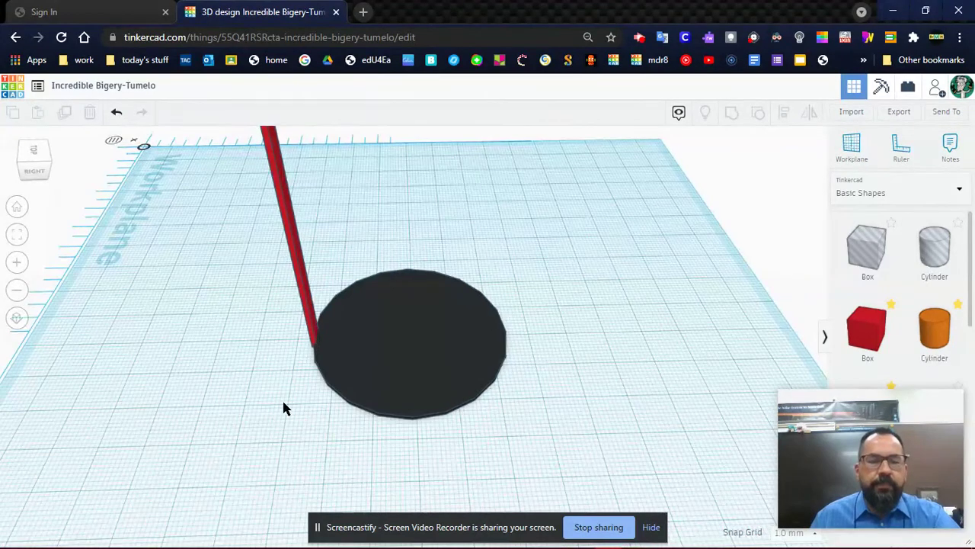
right_click_drag(286, 407, 298, 405)
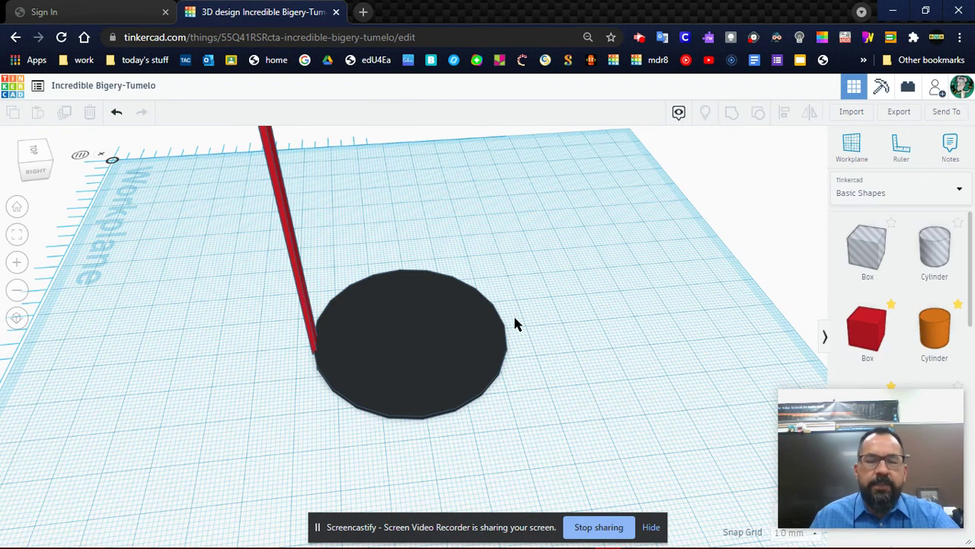
- Duplicate the red post and move the copy to the disc's opposite rim, nudged 1 mm left
left_click(290, 242)
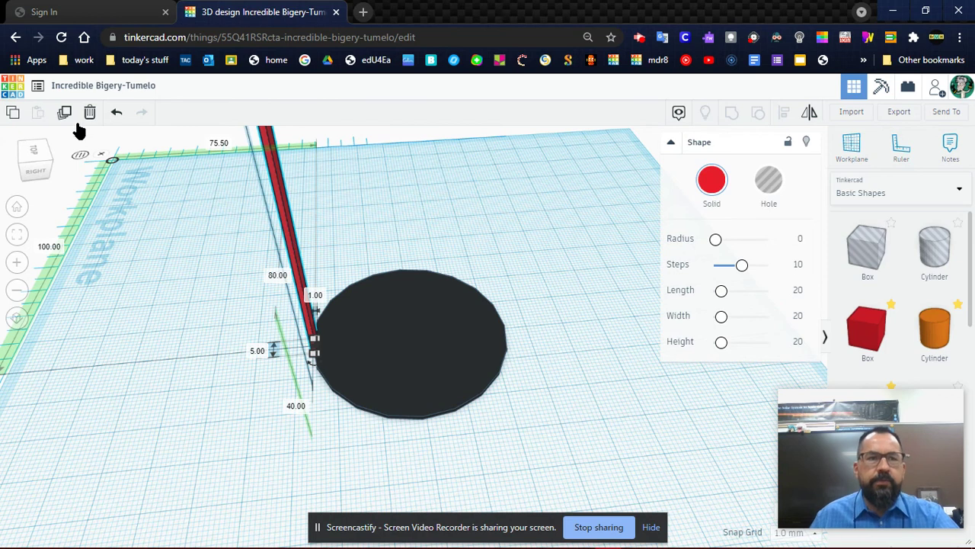
left_click(65, 114)
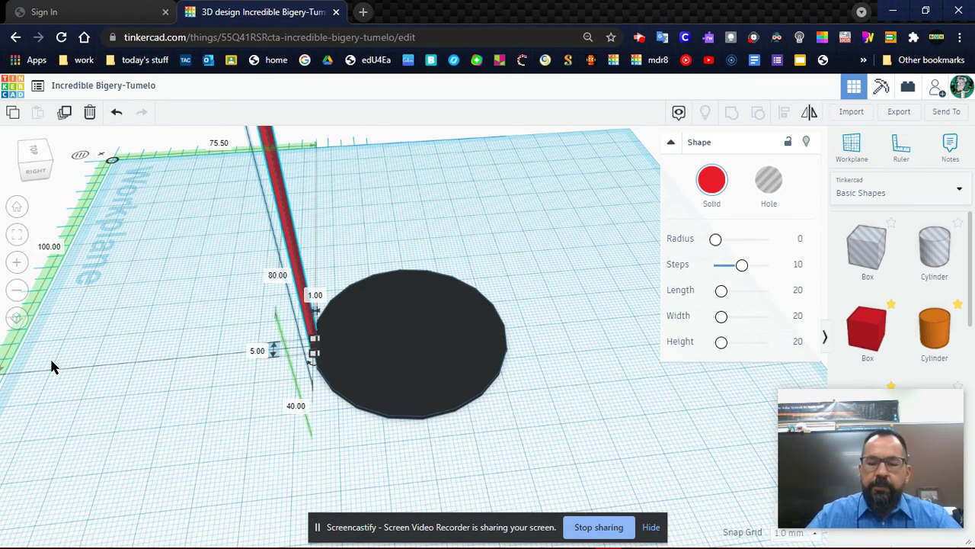
key("shift+Right")
key("shift+Right")
key("shift+Right")
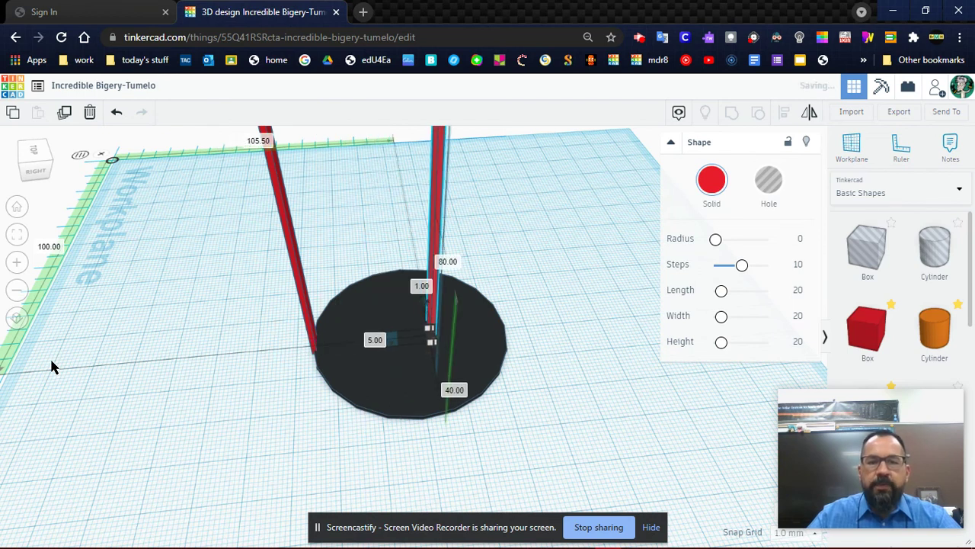
key("shift+Right")
key("shift+Right")
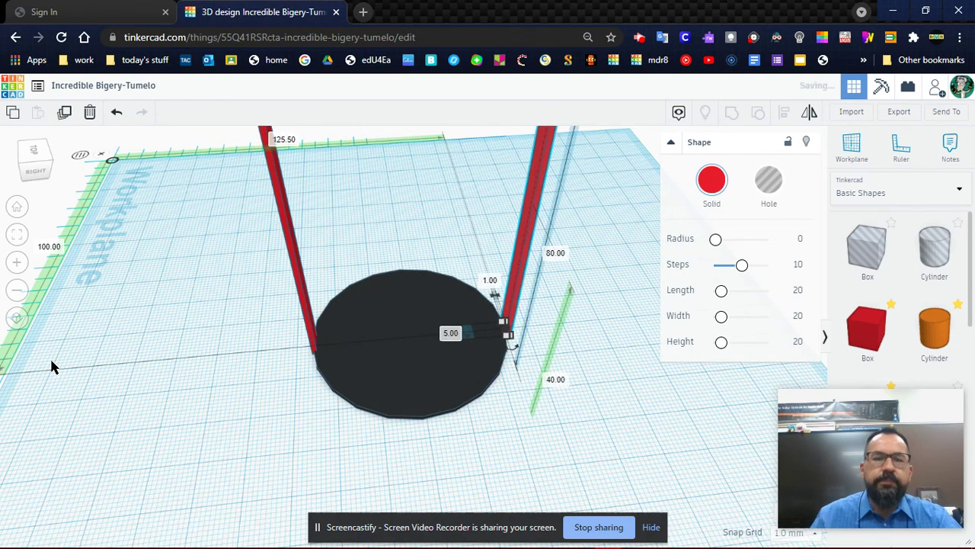
left_click(517, 432)
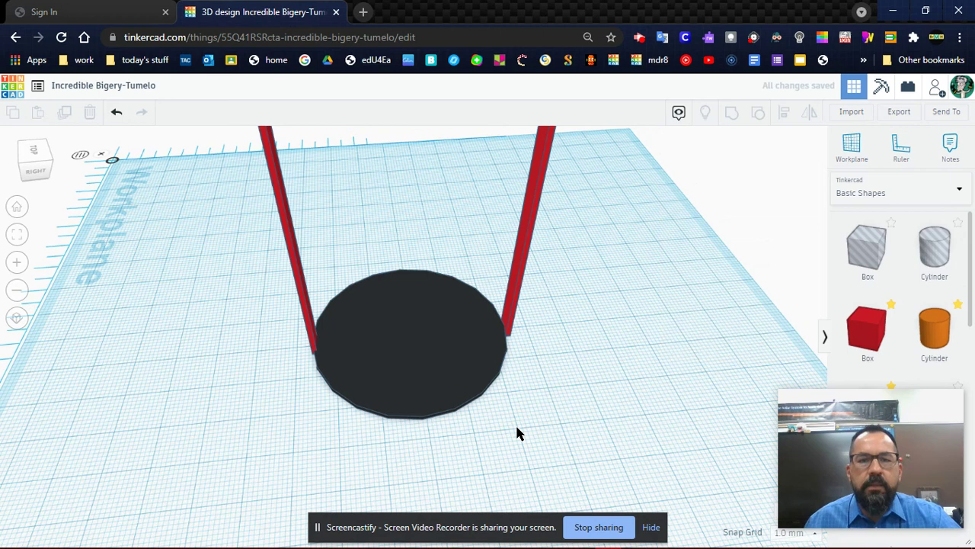
left_click(511, 323)
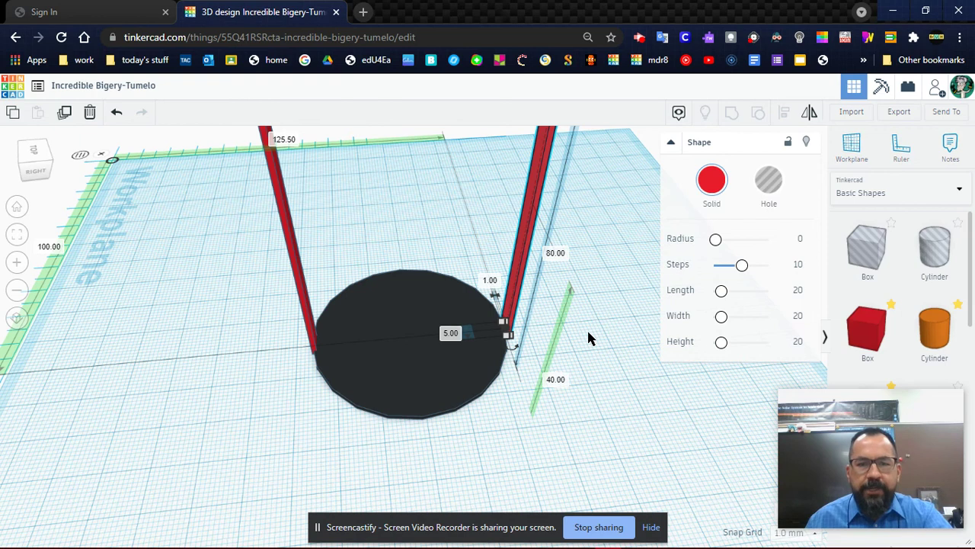
key("Left")
left_click(575, 381)
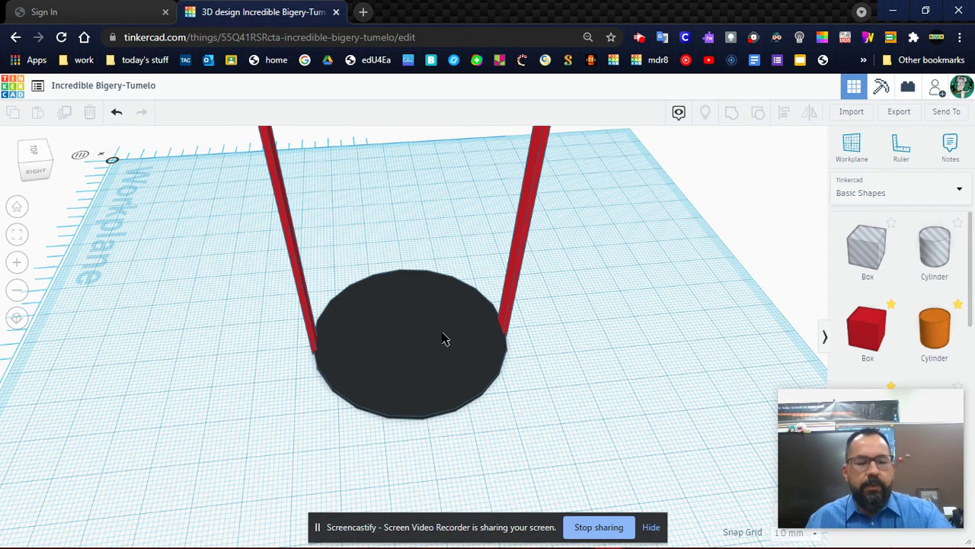
- Group the left and right red posts into one object and duplicate the group
left_click(287, 225)
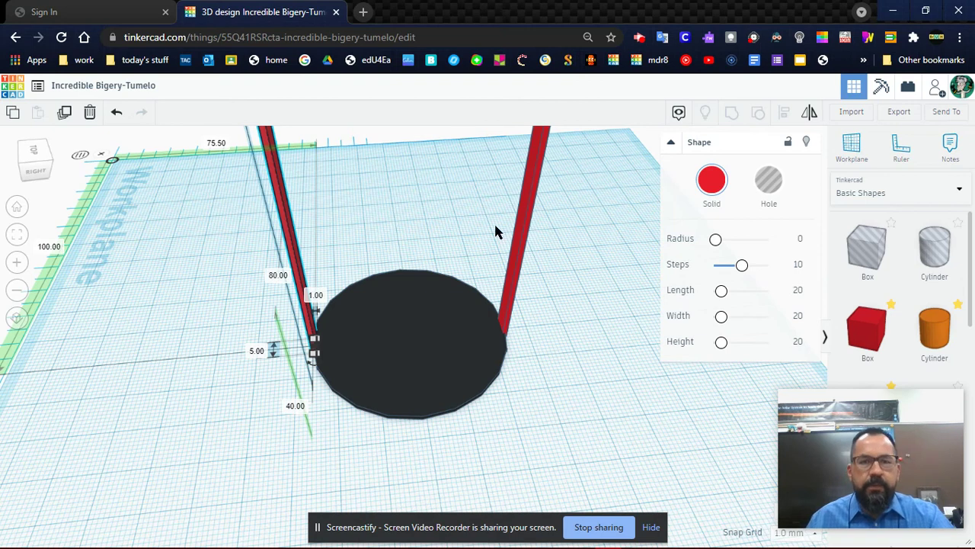
left_click(523, 227, "shift")
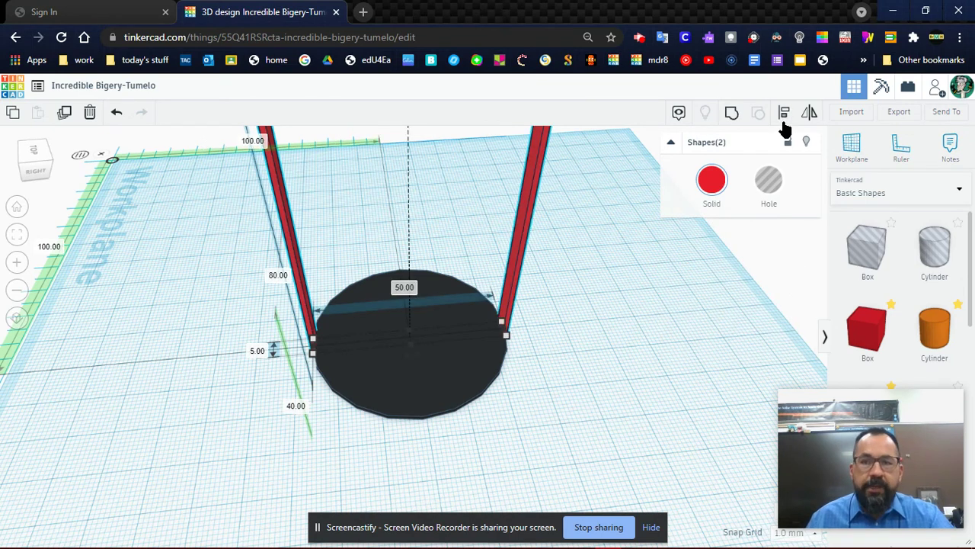
left_click(731, 110)
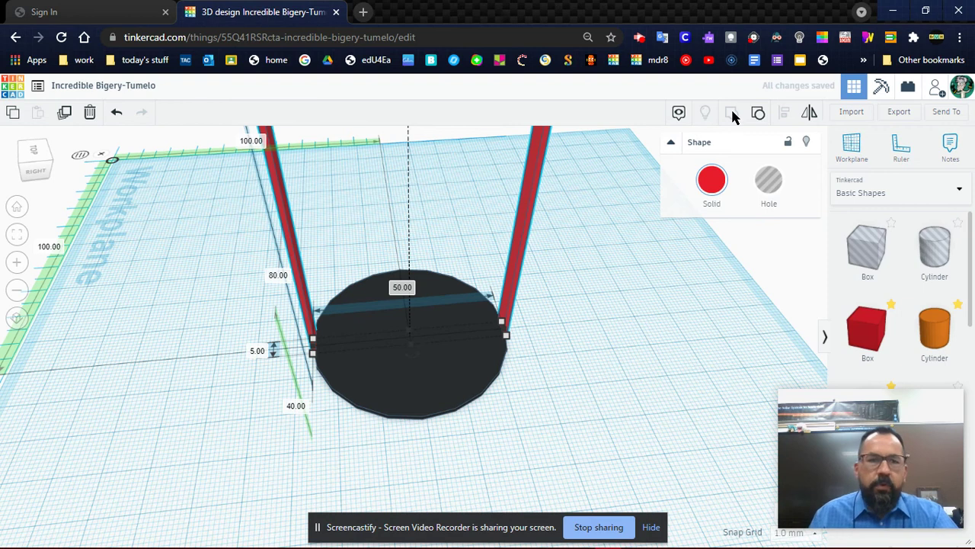
left_click(64, 114)
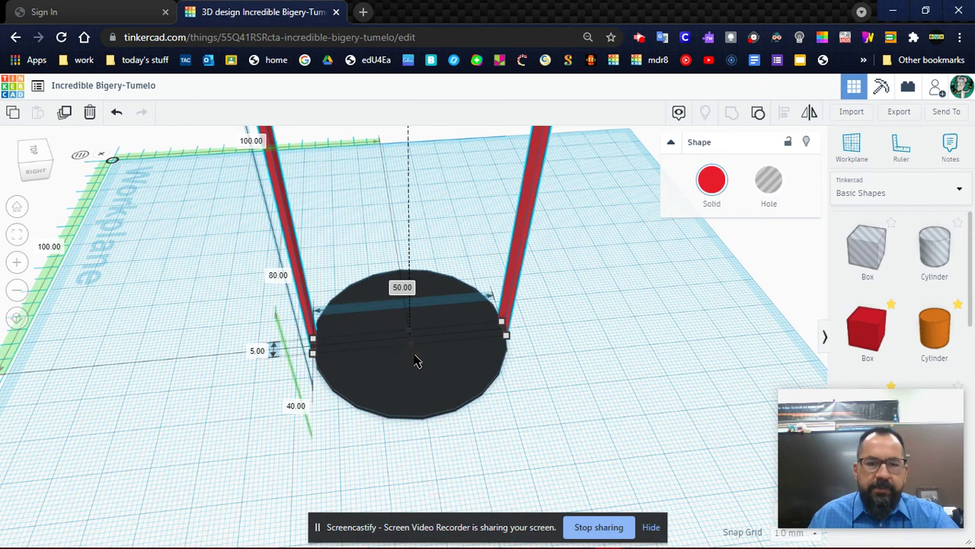
- Rotate the post pair 22.5° and repeat the rotated copy six more times around the disc
left_click_drag(413, 359, 410, 359)
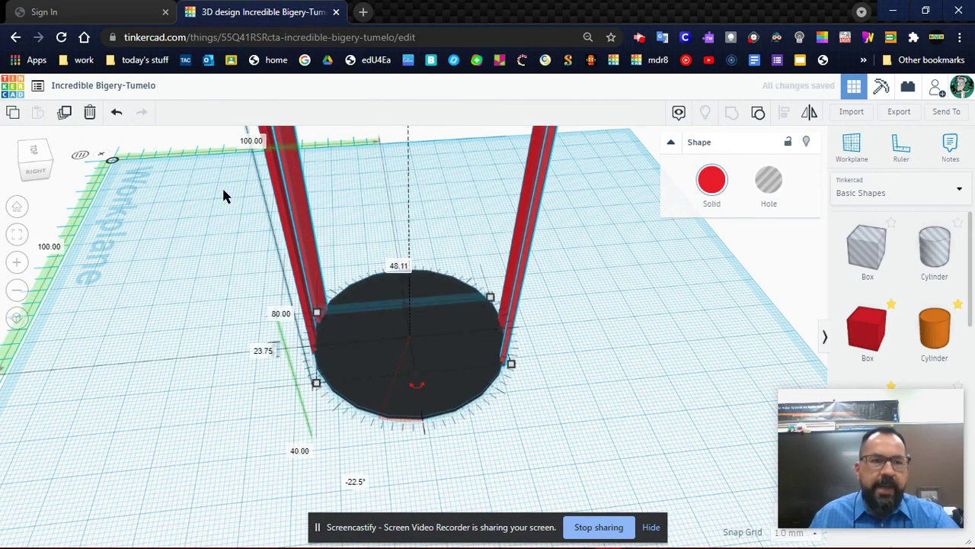
left_click(64, 114)
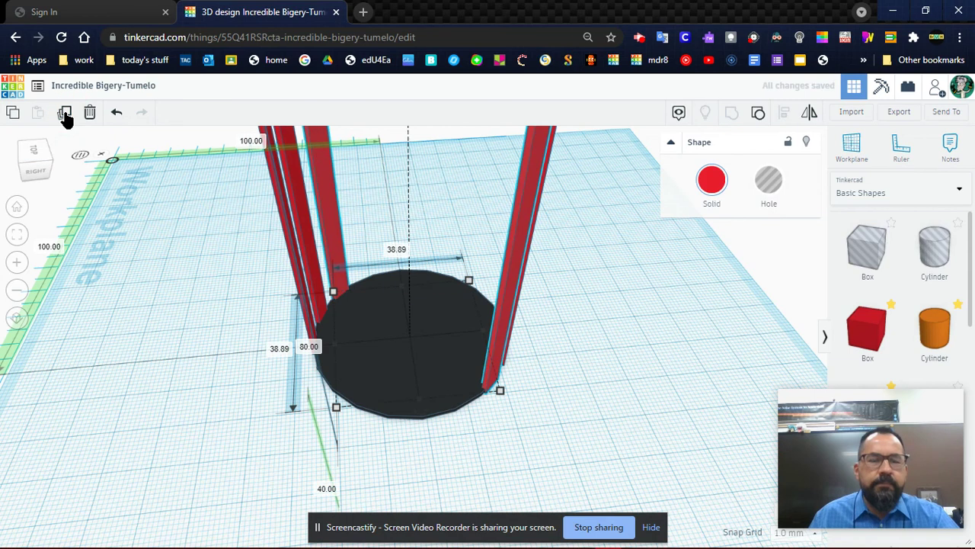
left_click(65, 114)
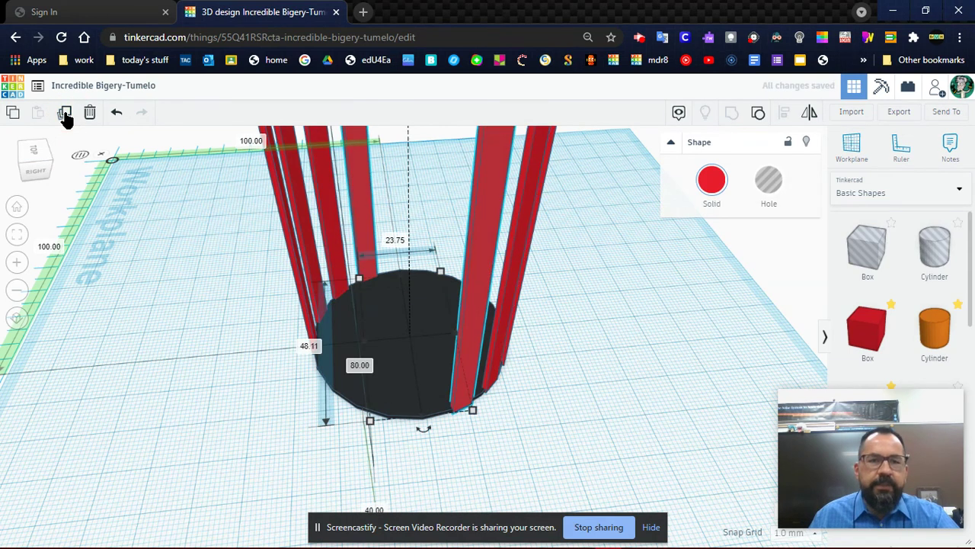
left_click(64, 114)
left_click(65, 115)
left_click(65, 113)
left_click(65, 113)
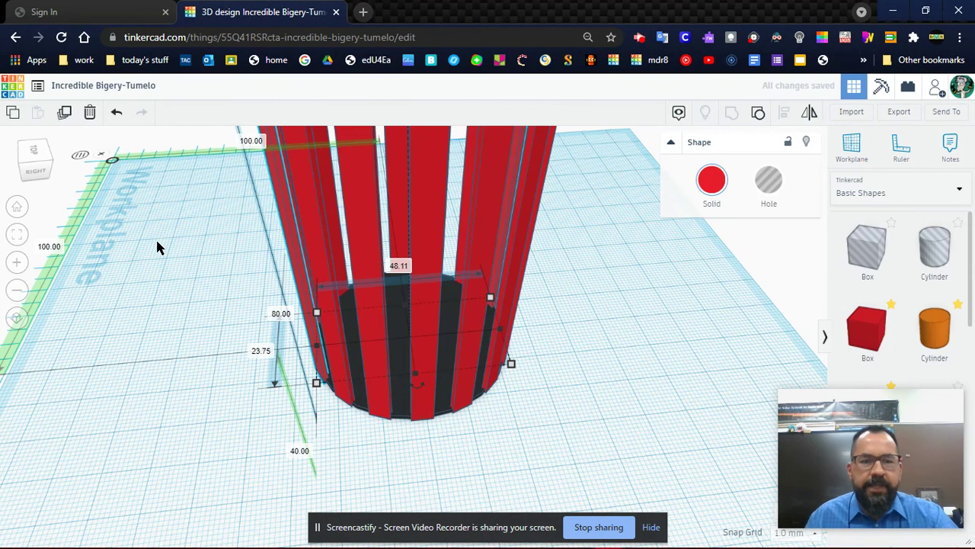
left_click(17, 207)
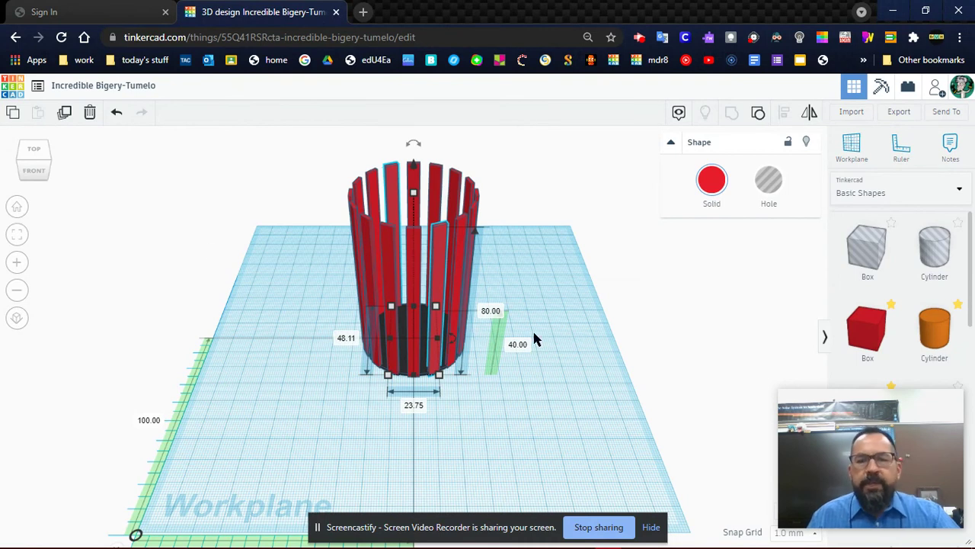
- Deselect the cage and drop a 20 × 20 mm, 5 mm tall torus beside it
left_click(552, 309)
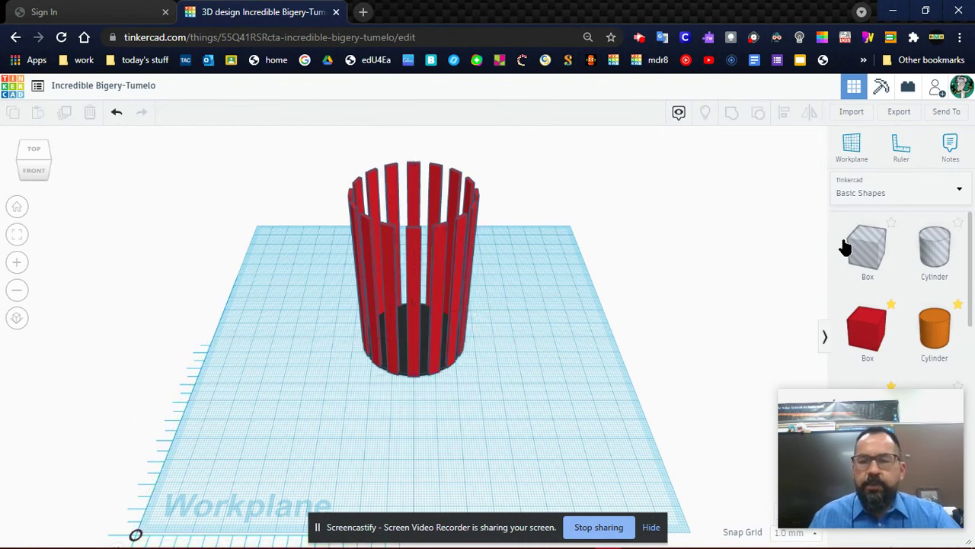
scroll(923, 290, "down", 1)
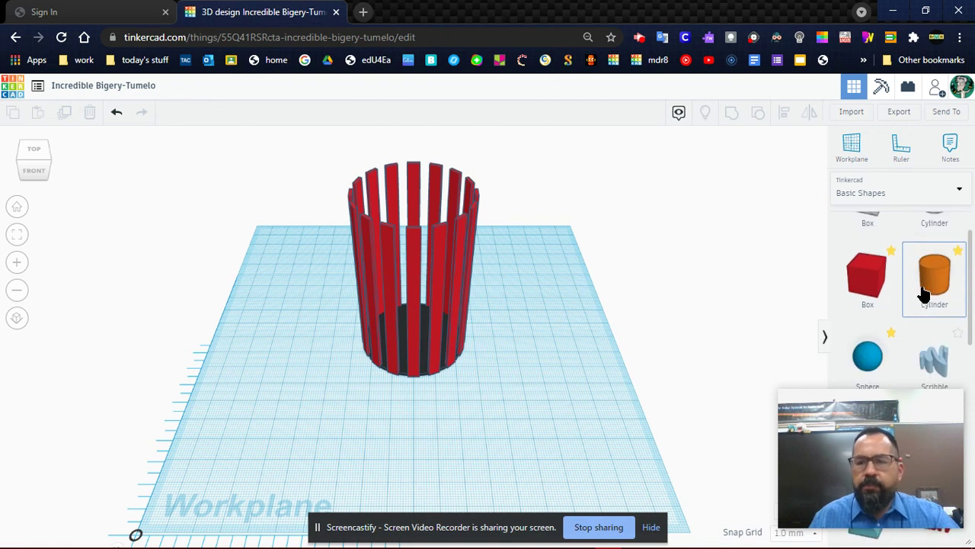
scroll(923, 291, "down", 4)
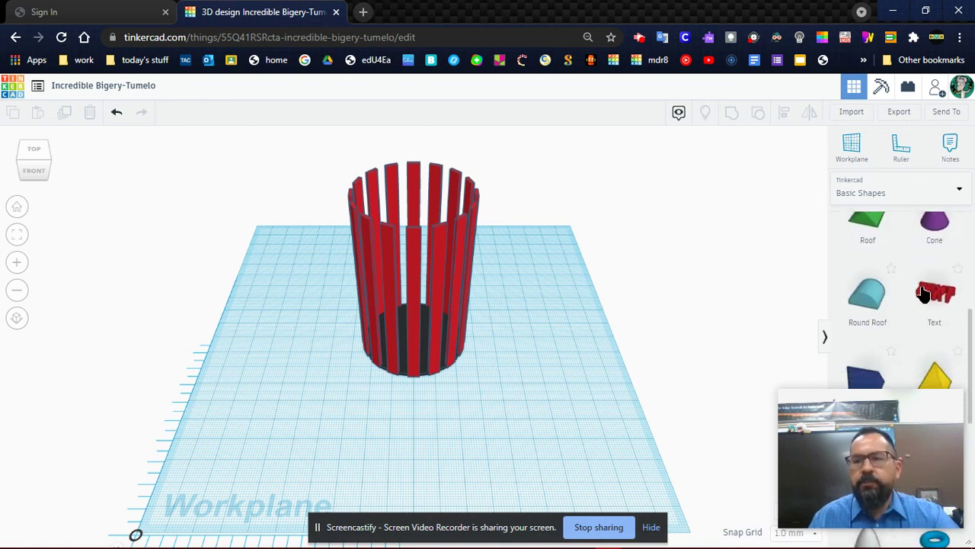
scroll(923, 294, "down", 4)
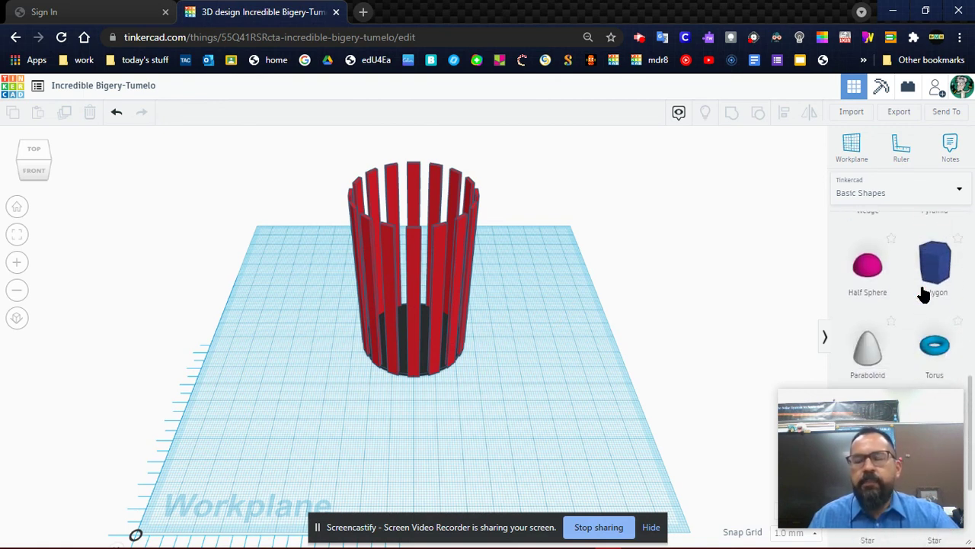
scroll(924, 296, "down", 1)
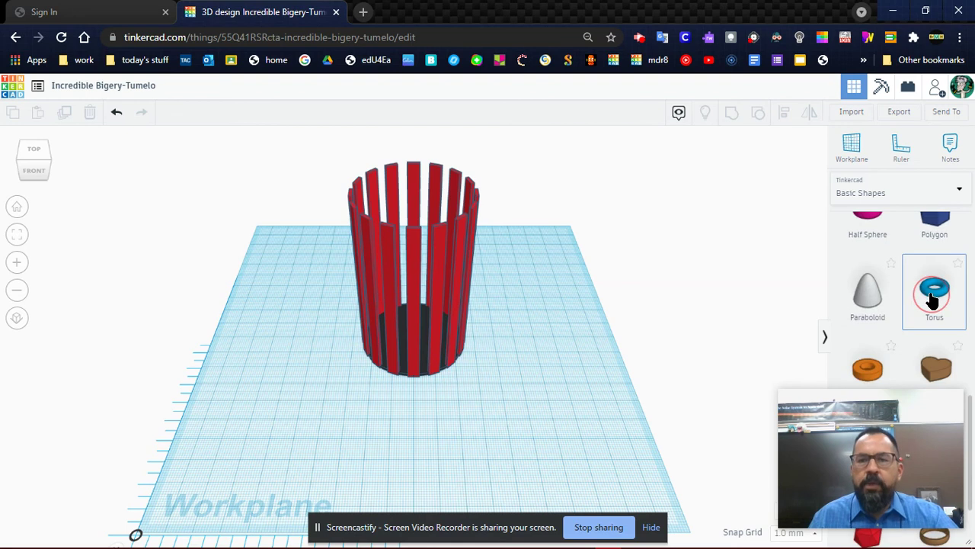
left_click_drag(932, 299, 575, 405)
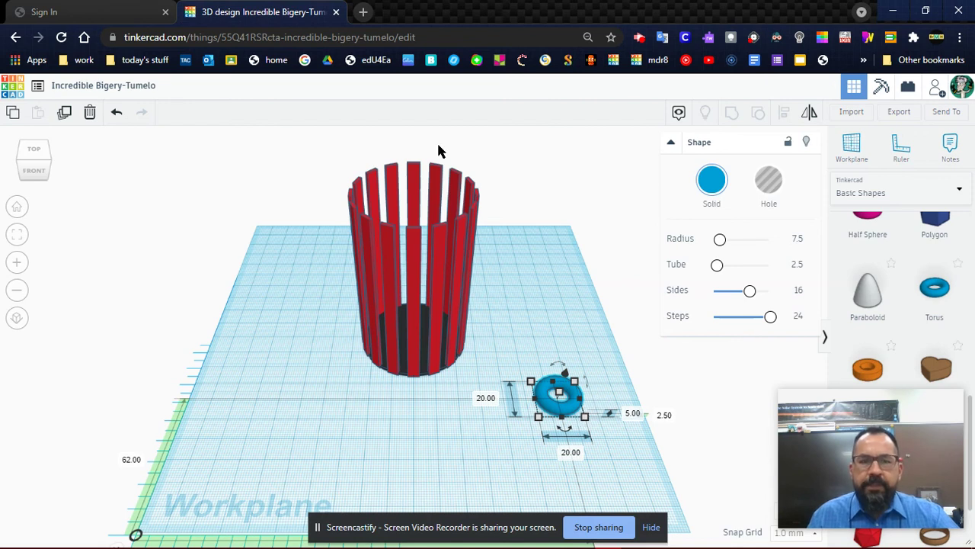
- Set the torus length and width to 50 mm each, keeping it 5 mm tall
left_click(488, 398)
type("50")
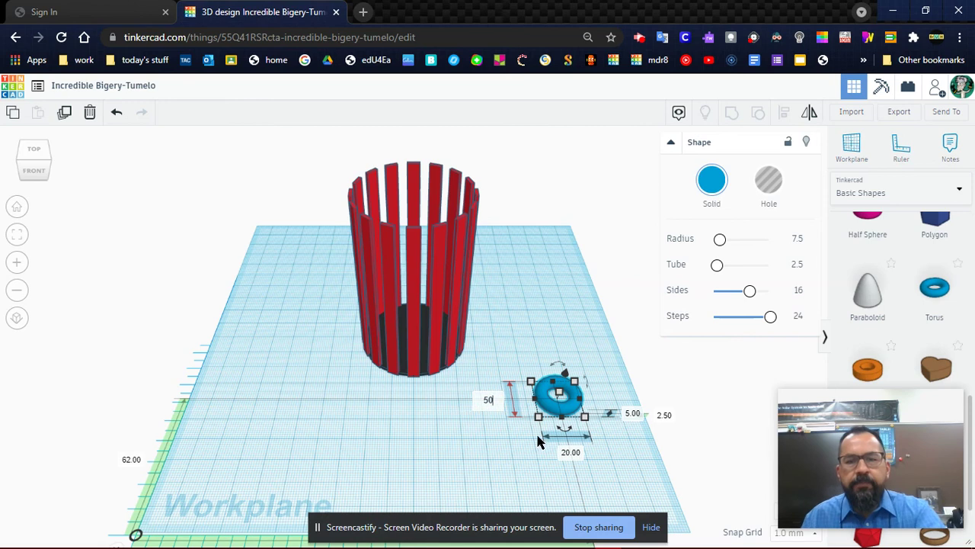
key("Return")
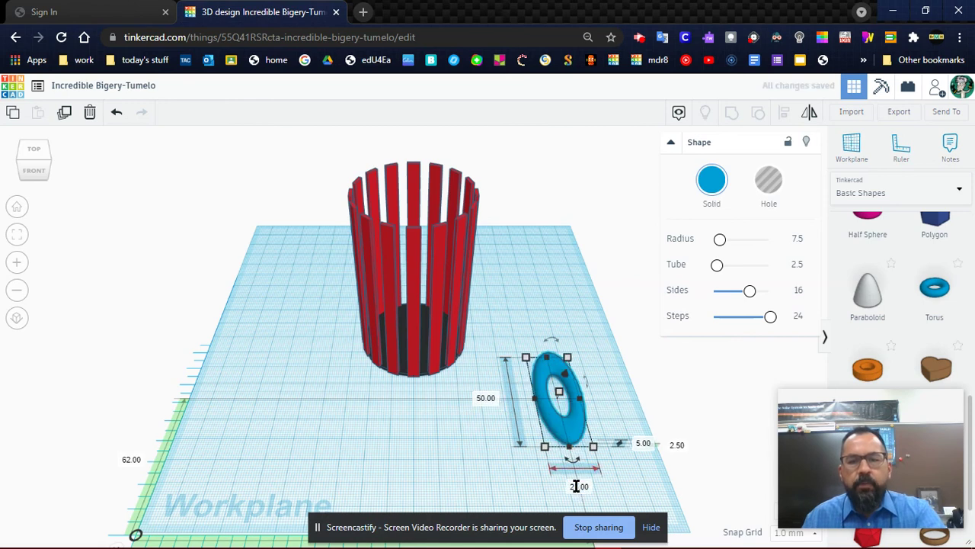
left_click(580, 486)
type("50")
key("Return")
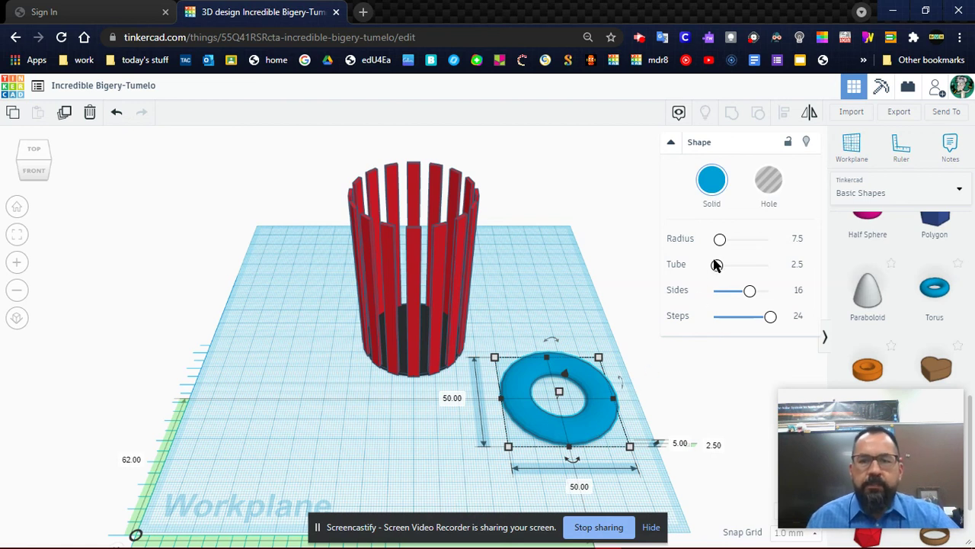
- Give the torus a tube of 1 with 24 sides and steps, shrinking it to 42.5 mm
left_click(792, 263)
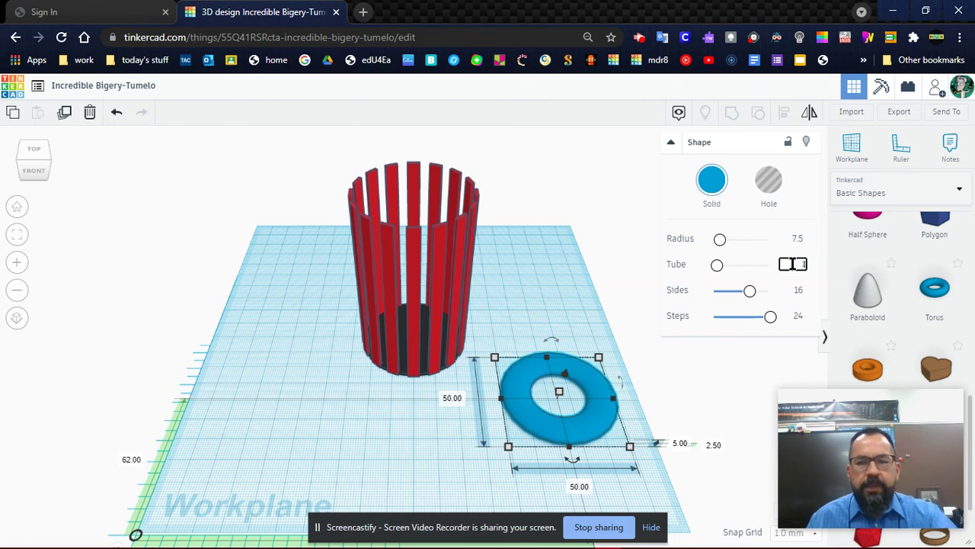
type("1")
key("Return")
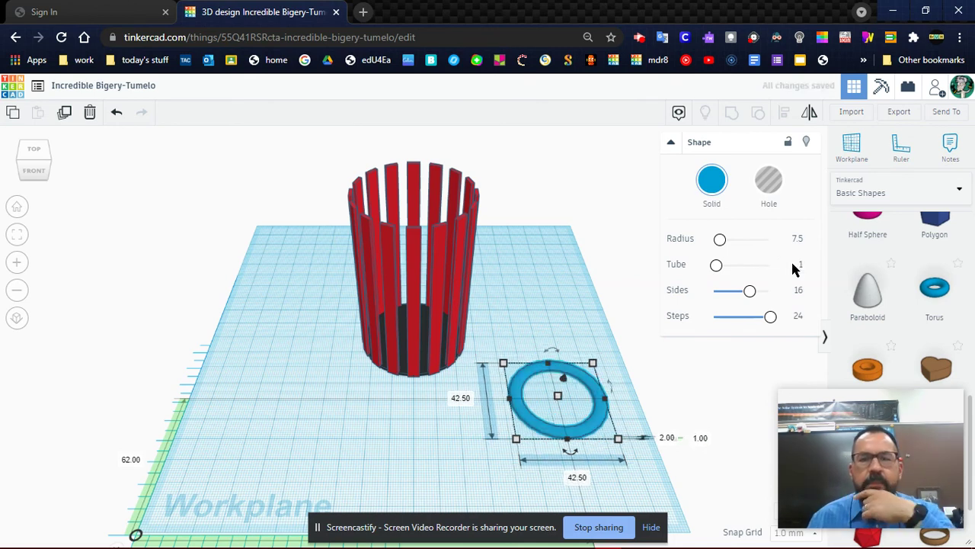
left_click(751, 292)
left_click_drag(751, 293, 779, 290)
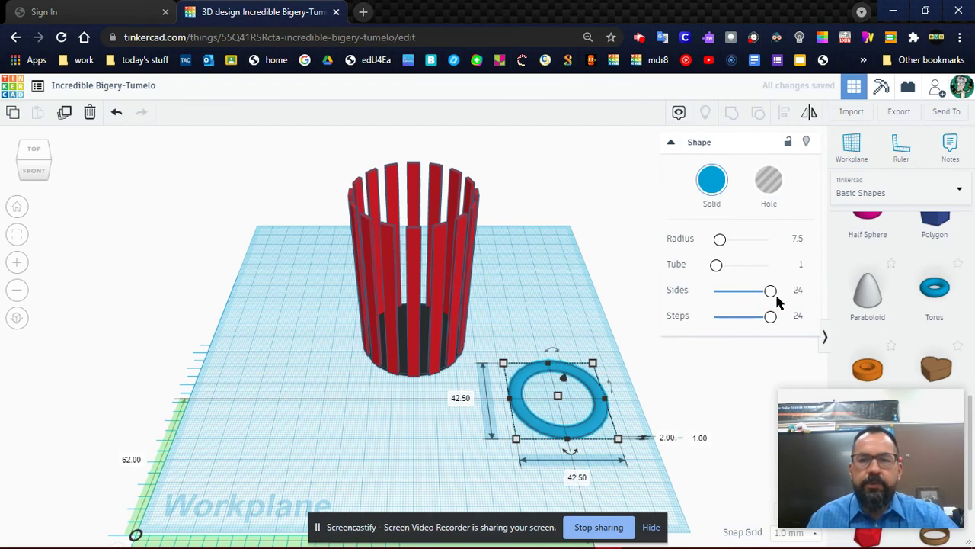
left_click(779, 318)
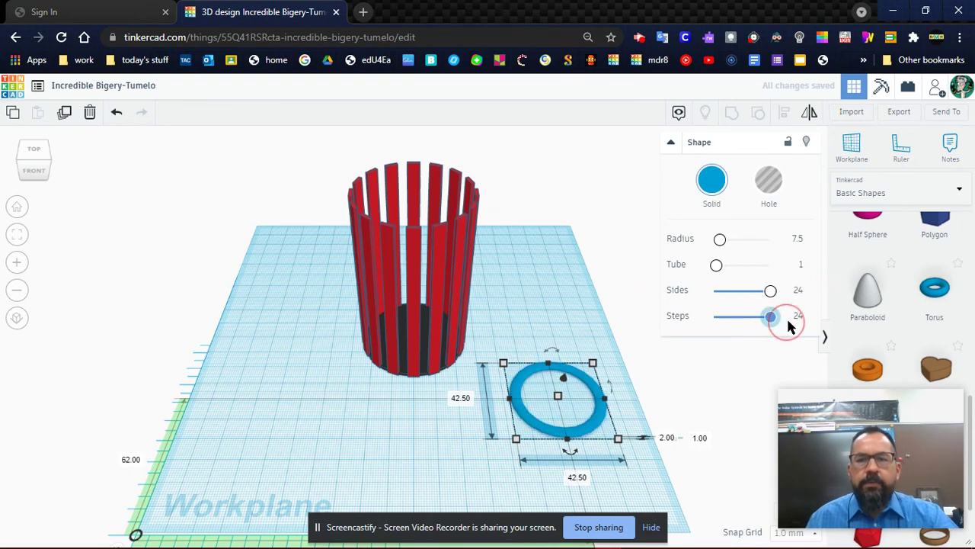
mouse_move(776, 318)
left_mouse_down()
mouse_move(745, 325)
mouse_move(790, 324)
left_mouse_up()
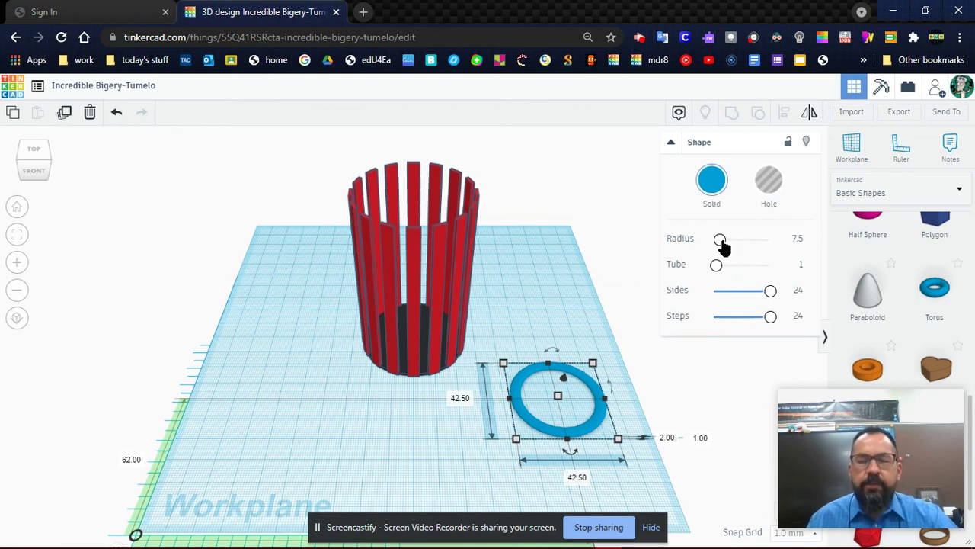
- Change the ring's 42.50 length and width to 50 × 50 mm
left_click(461, 398)
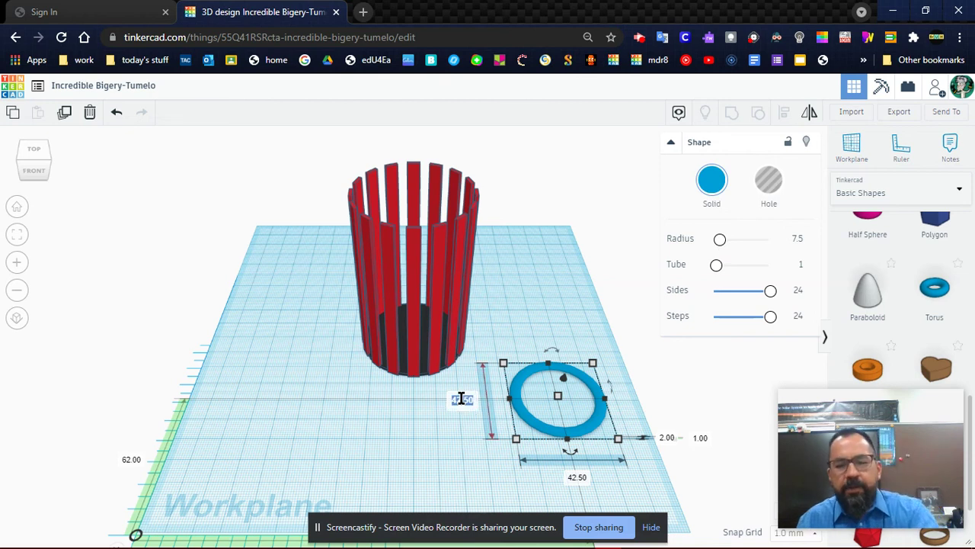
key("Return")
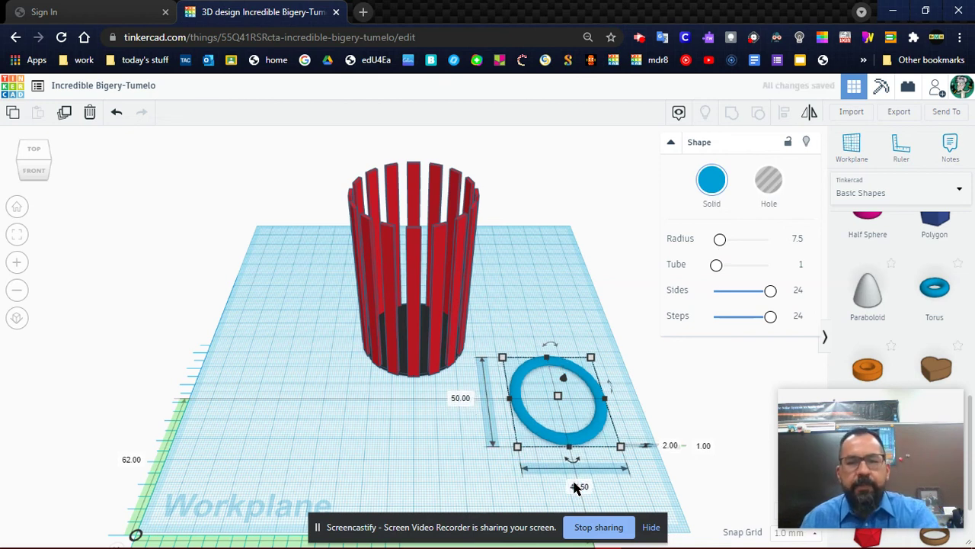
left_click(577, 483)
type("50")
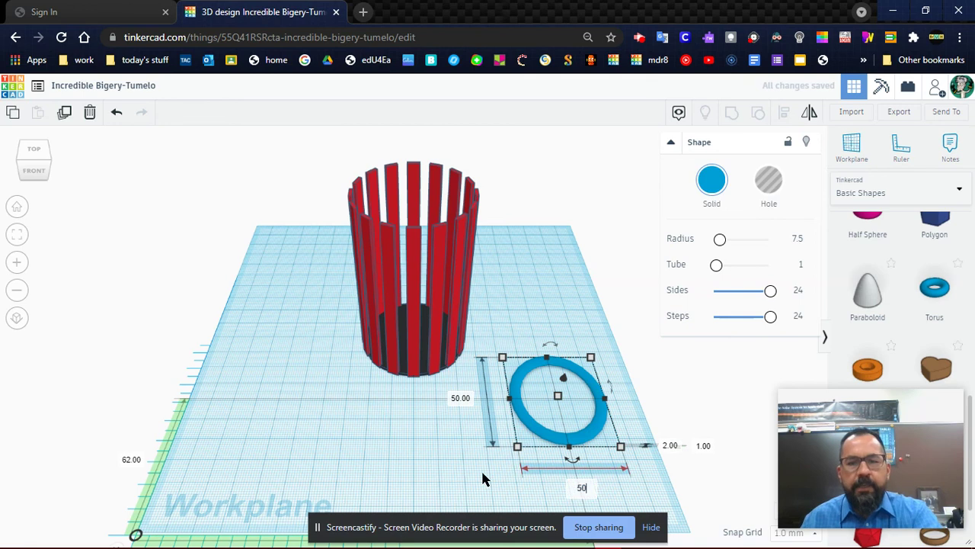
key("Return")
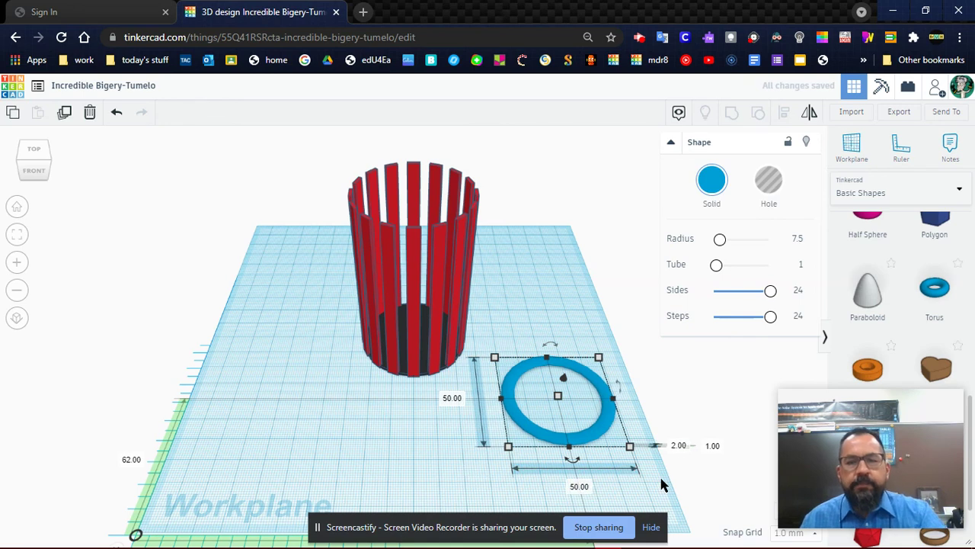
mouse_move(660, 481)
right_mouse_down()
mouse_move(645, 427)
mouse_move(640, 448)
mouse_move(662, 486)
right_mouse_up()
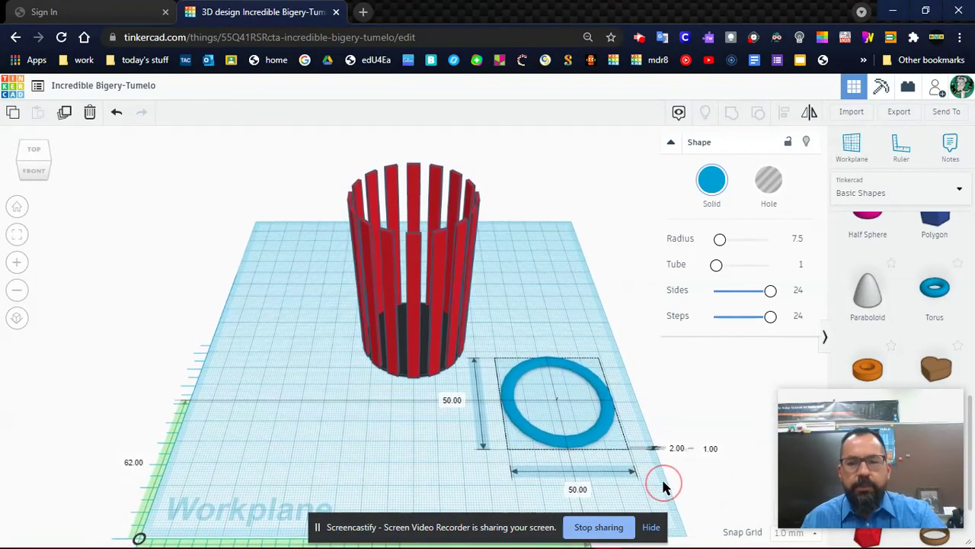
left_click_drag(664, 488, 661, 477)
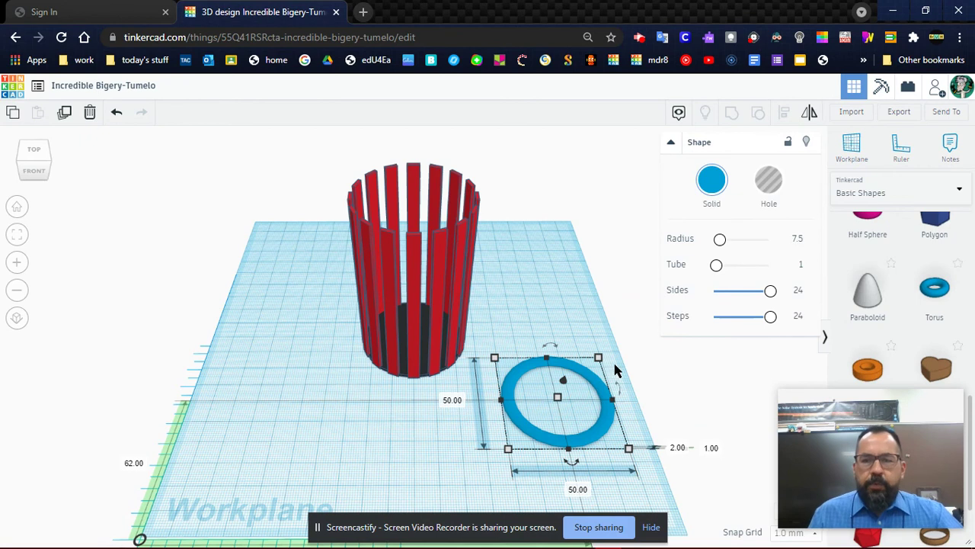
- Colour the slim ring solid red from the presets, then select all shapes
left_click(710, 183)
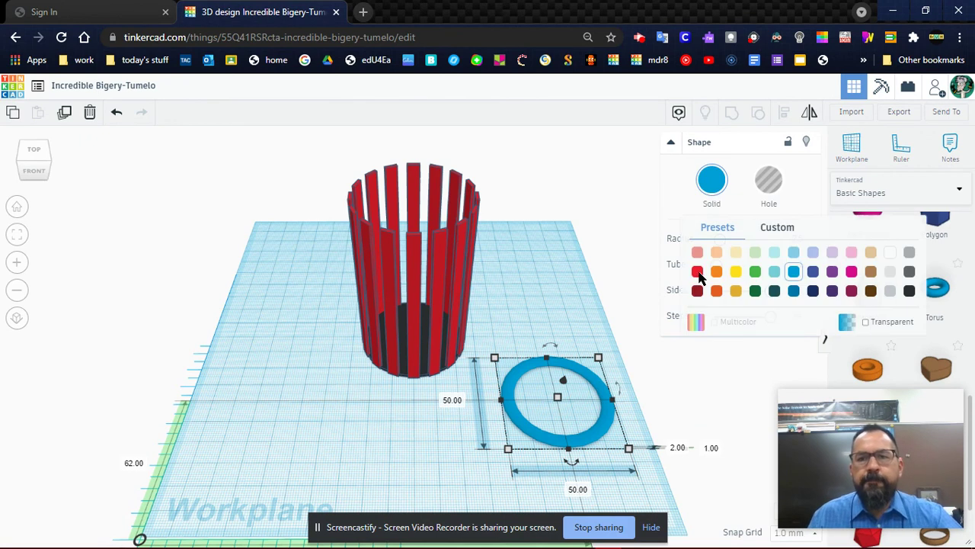
left_click(699, 276)
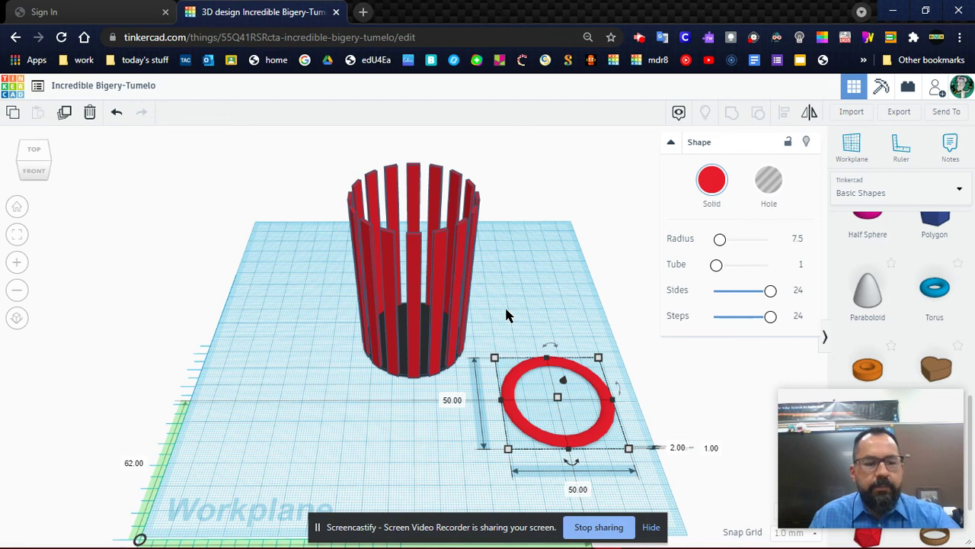
key("ctrl+a")
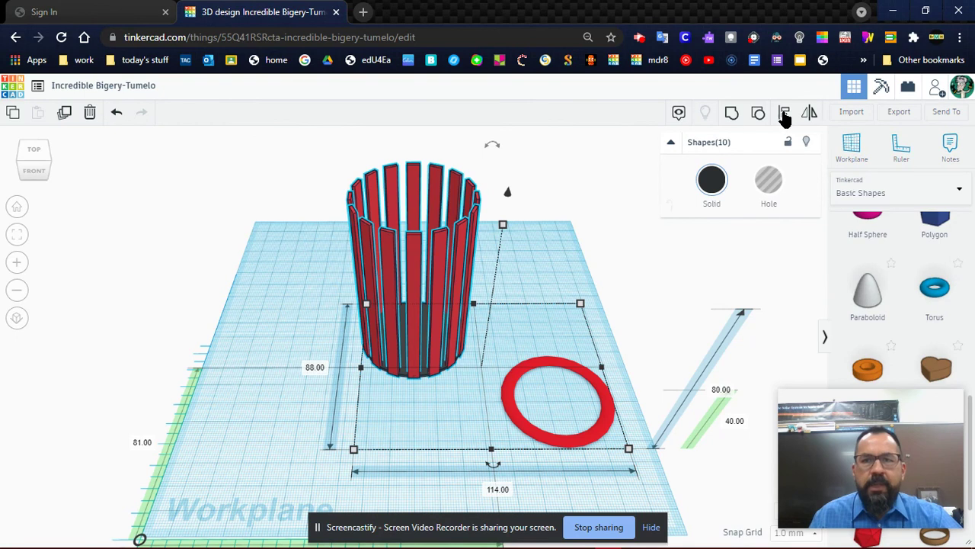
- Align the ring centred under the barred cylinder both front-to-back and side-to-side
left_click(785, 114)
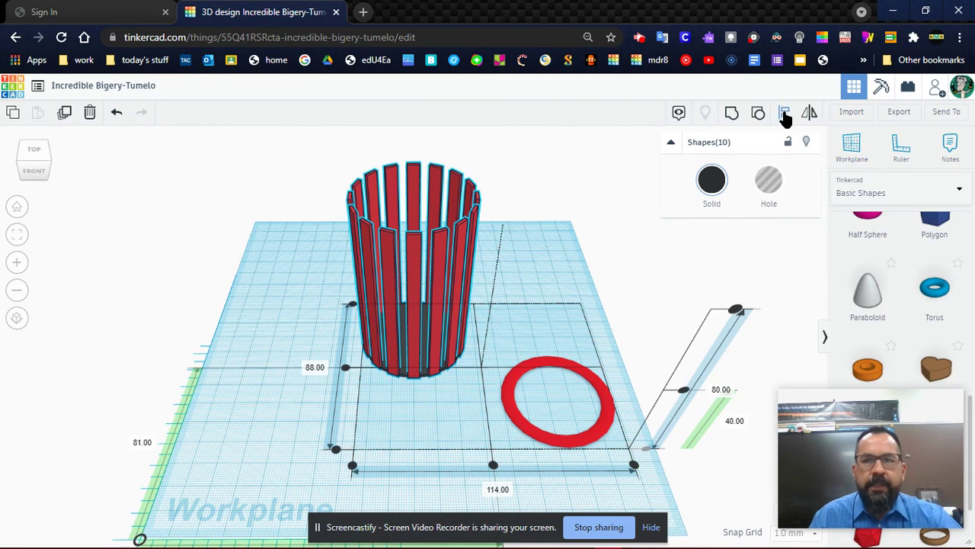
left_click(425, 376)
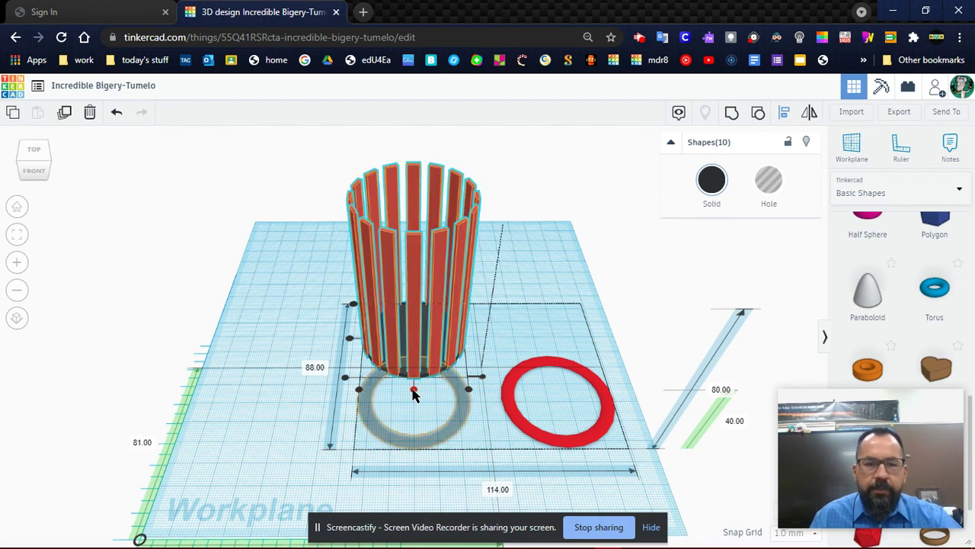
left_click(413, 391)
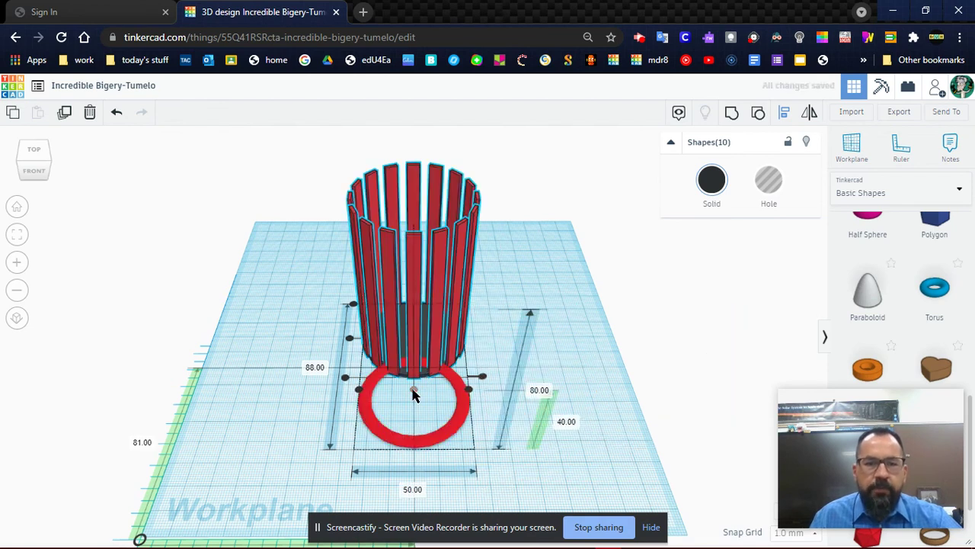
left_click(349, 339)
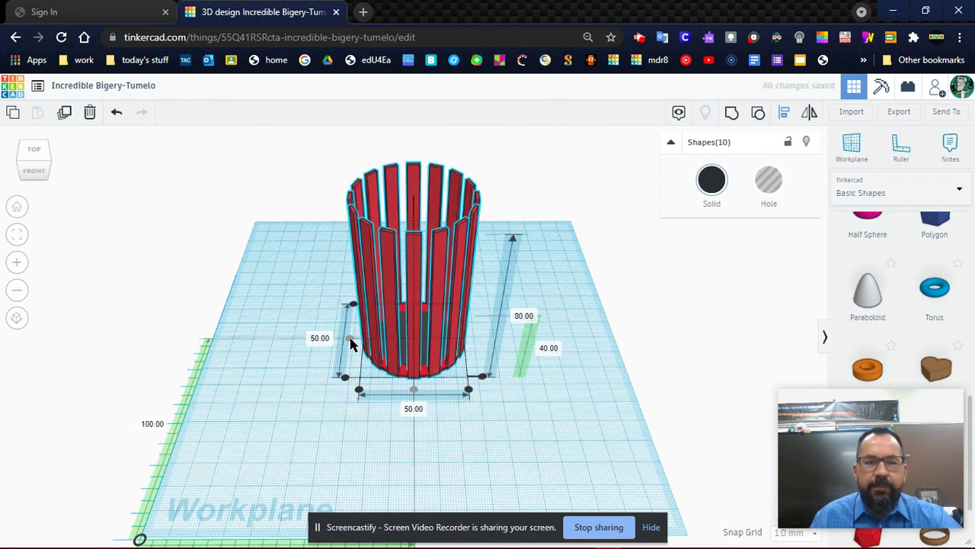
- Try raising the shapes to 80 mm elevation, then undo it
left_click(550, 349)
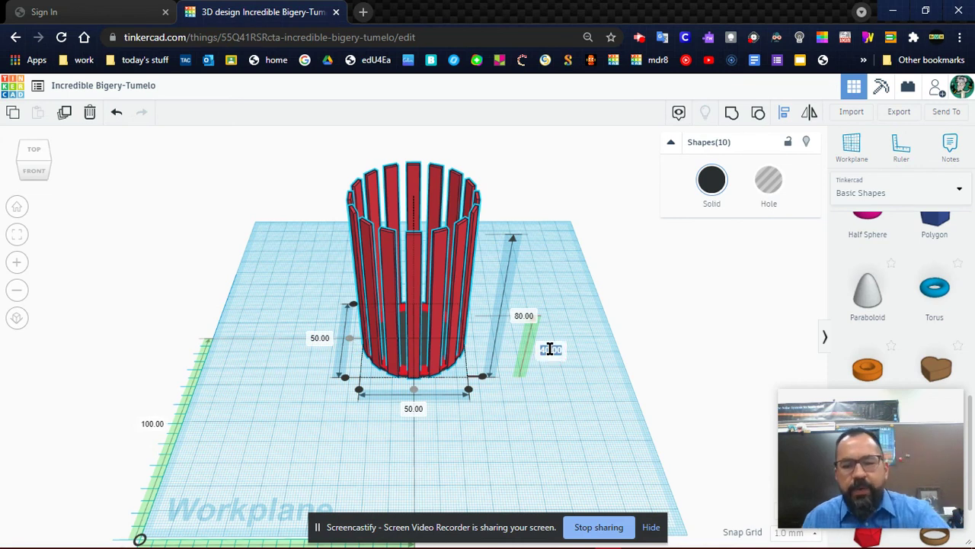
type("80")
key("Return")
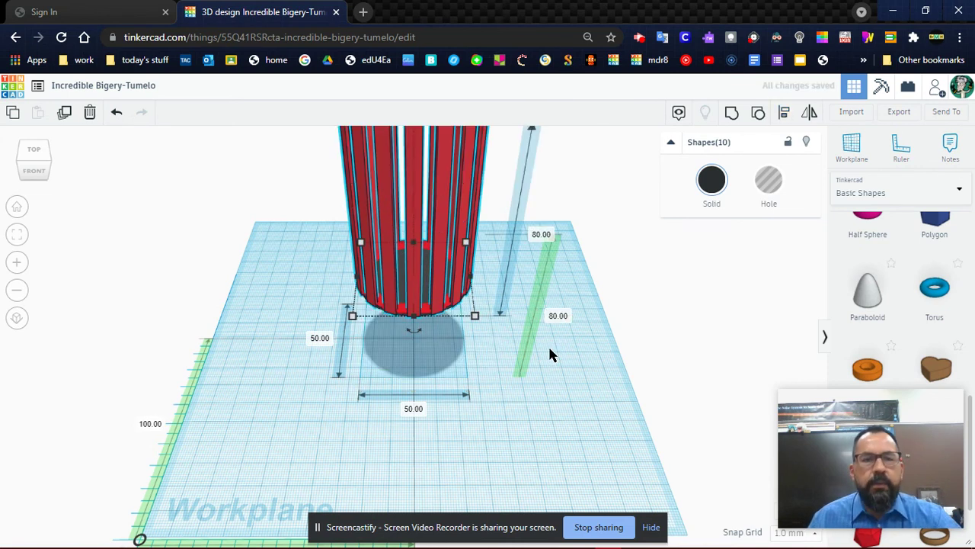
left_click(117, 112)
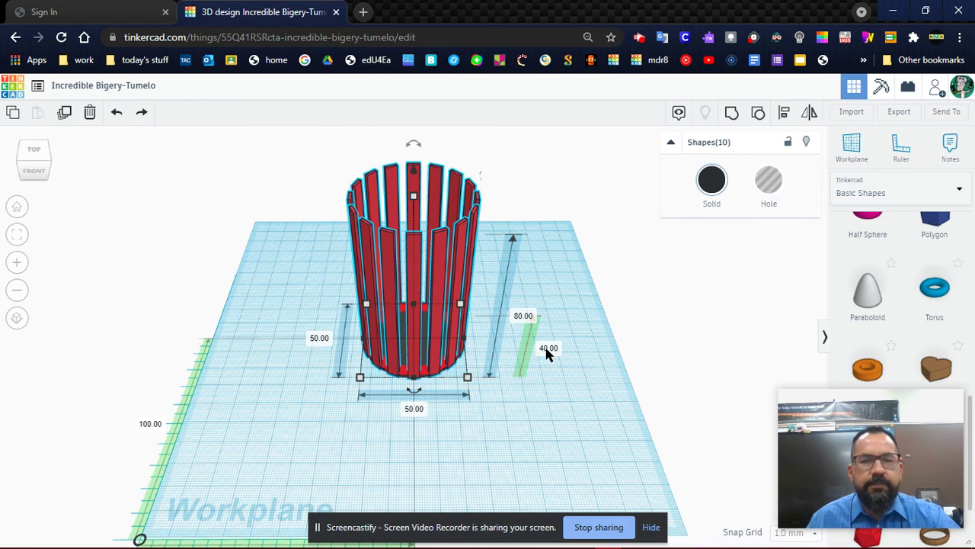
- Select the thin red tube and raise it to 80 mm elevation
left_click(311, 429)
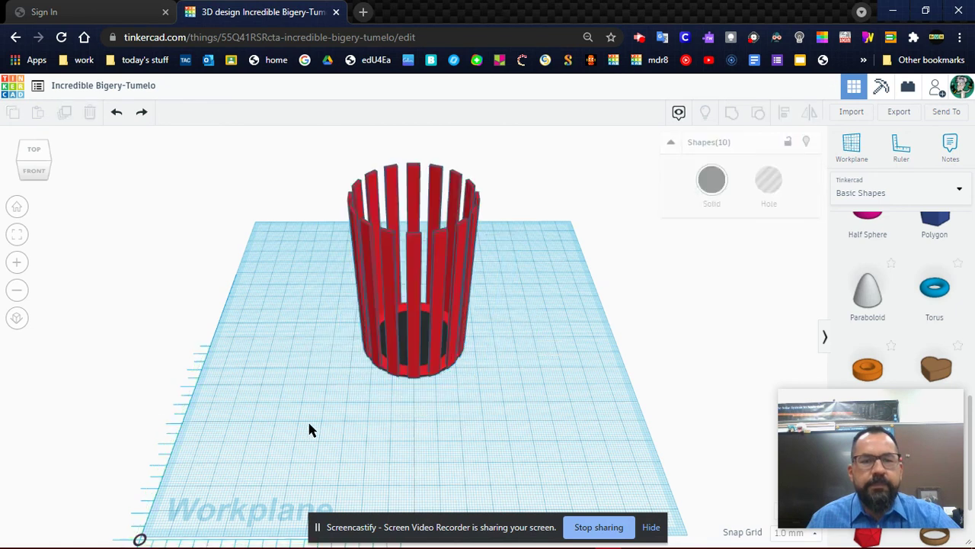
left_click(405, 374)
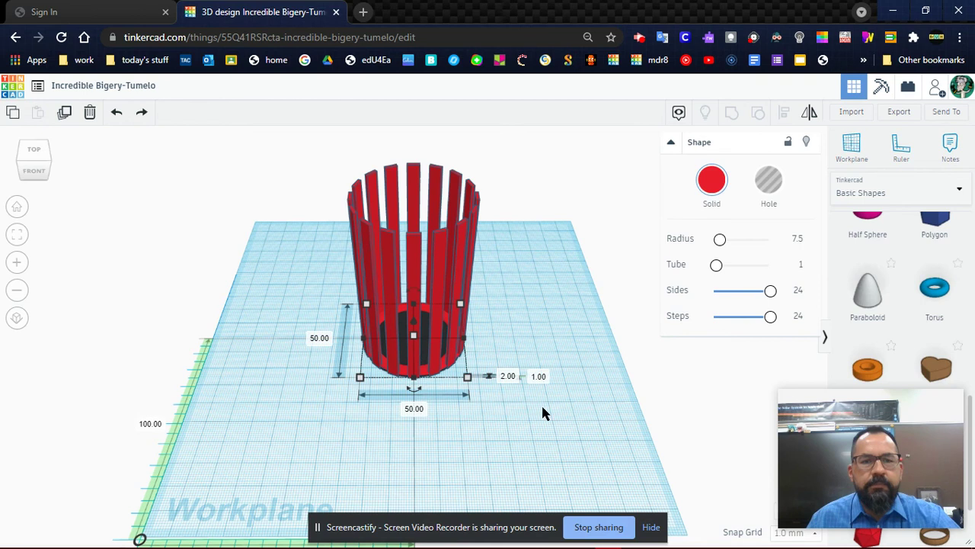
left_click(538, 376)
type("80")
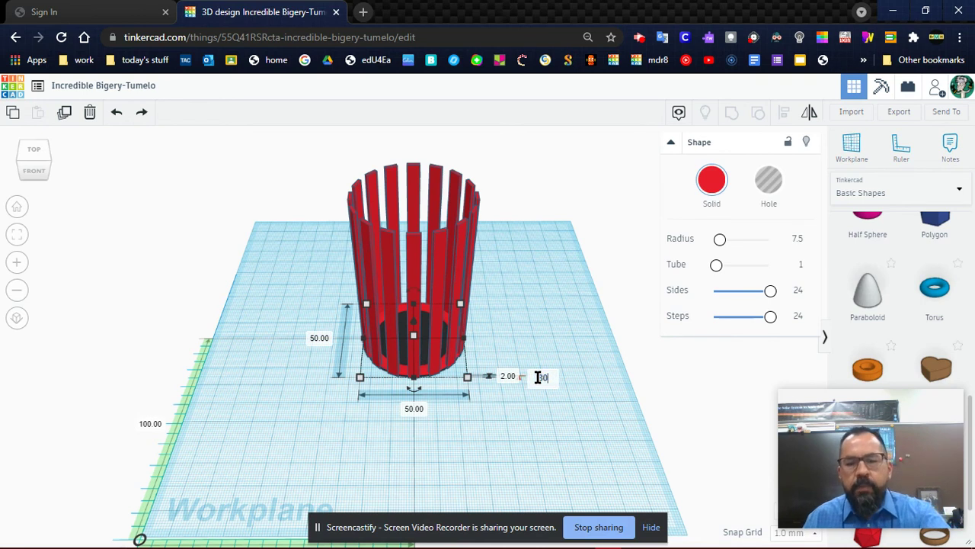
key("Return")
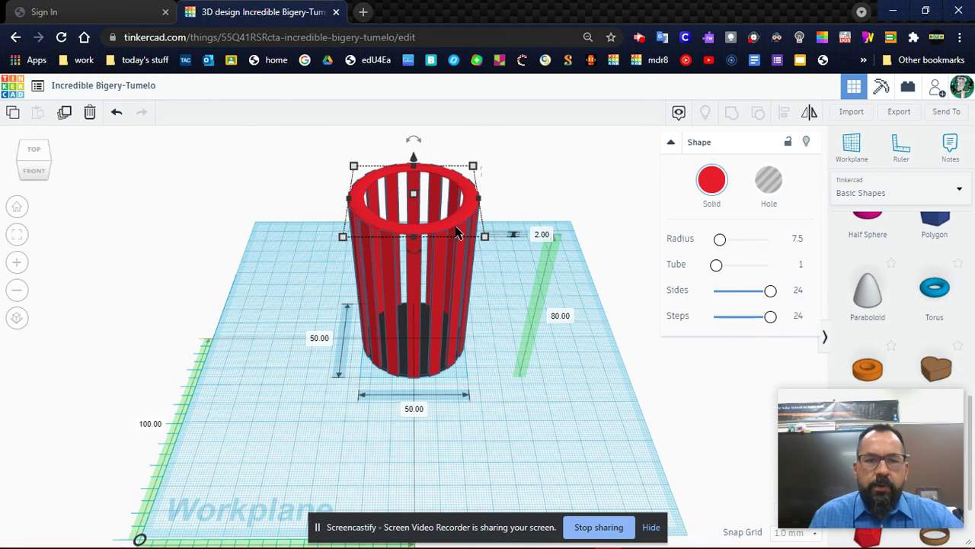
- Widen the rim tube to 52 × 52 mm
left_click(328, 338)
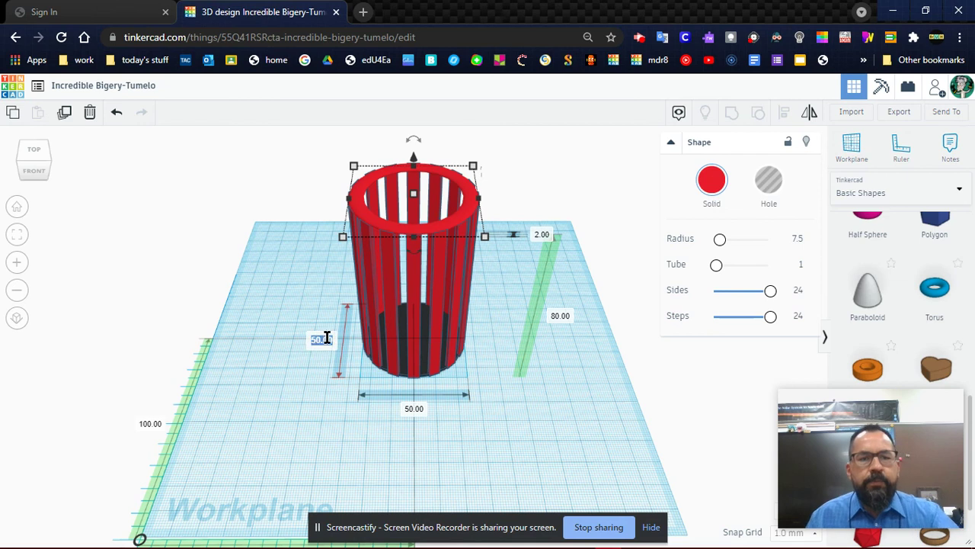
type("52")
left_click(409, 409)
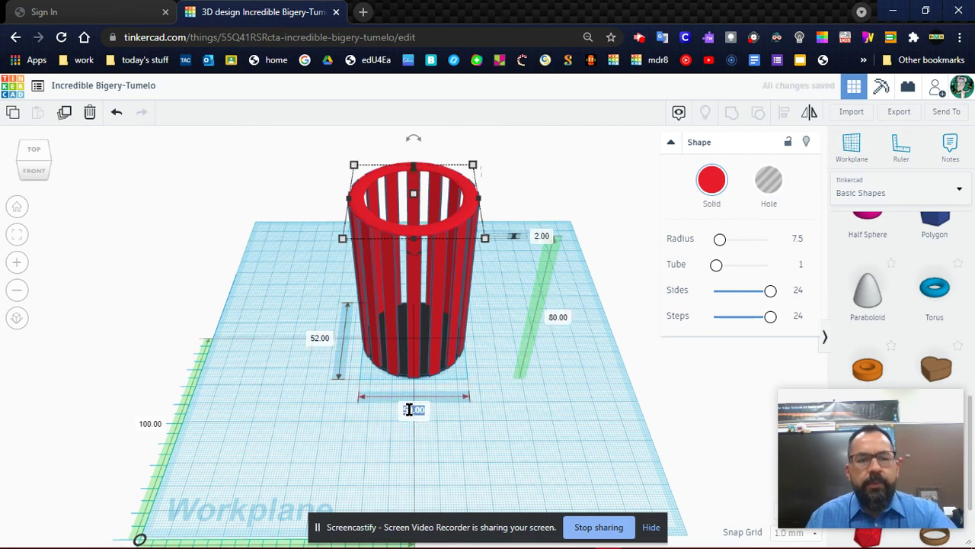
type("52")
key("Return")
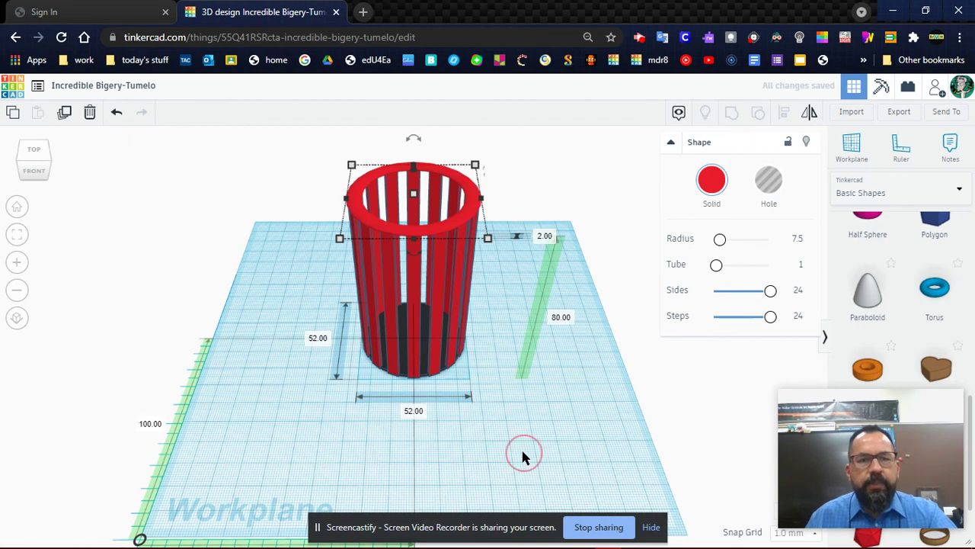
left_click(512, 448)
mouse_move(512, 399)
right_mouse_down()
mouse_move(530, 353)
mouse_move(355, 376)
mouse_move(320, 392)
mouse_move(439, 415)
mouse_move(525, 414)
mouse_move(555, 371)
mouse_move(512, 392)
right_mouse_up()
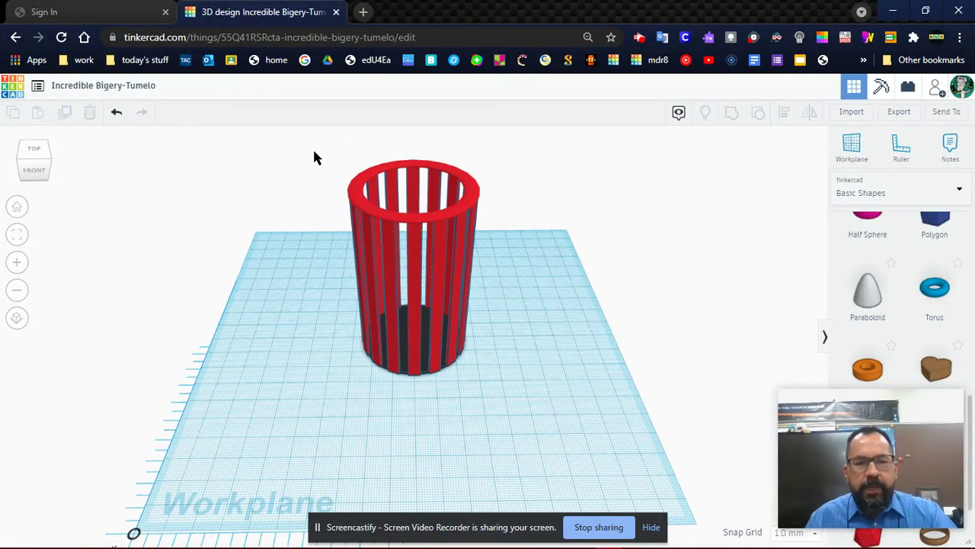
- Group all shapes and enable Multicolor so the red and black colours are kept
key("ctrl+a")
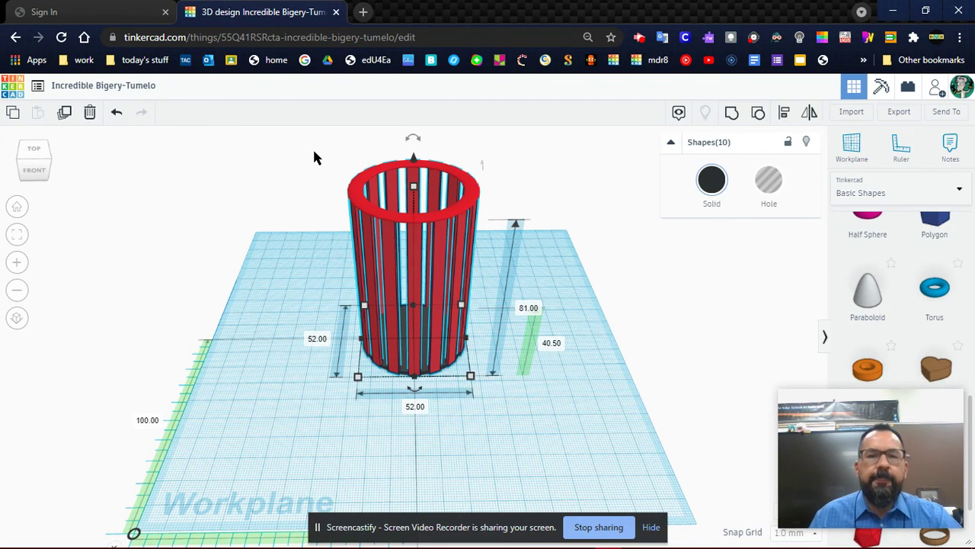
left_click(732, 114)
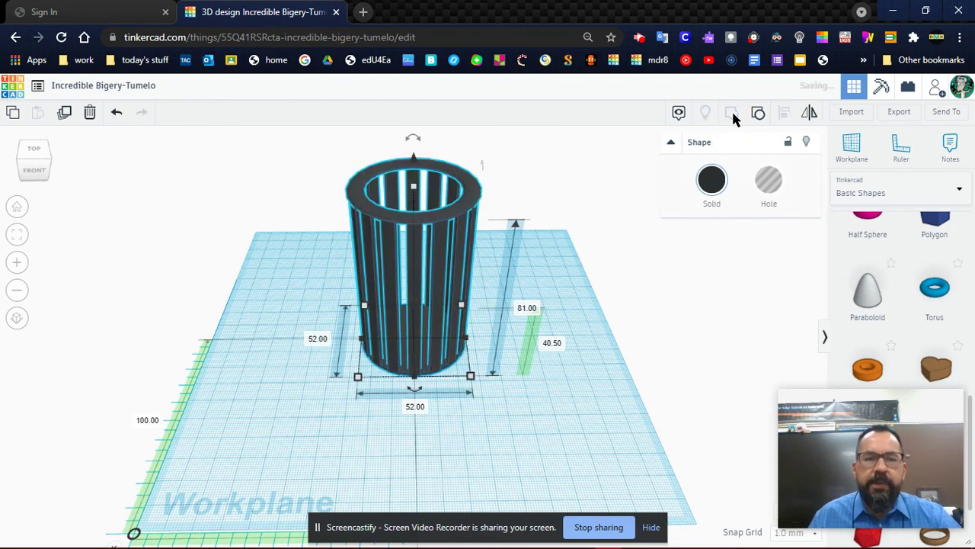
left_click(713, 185)
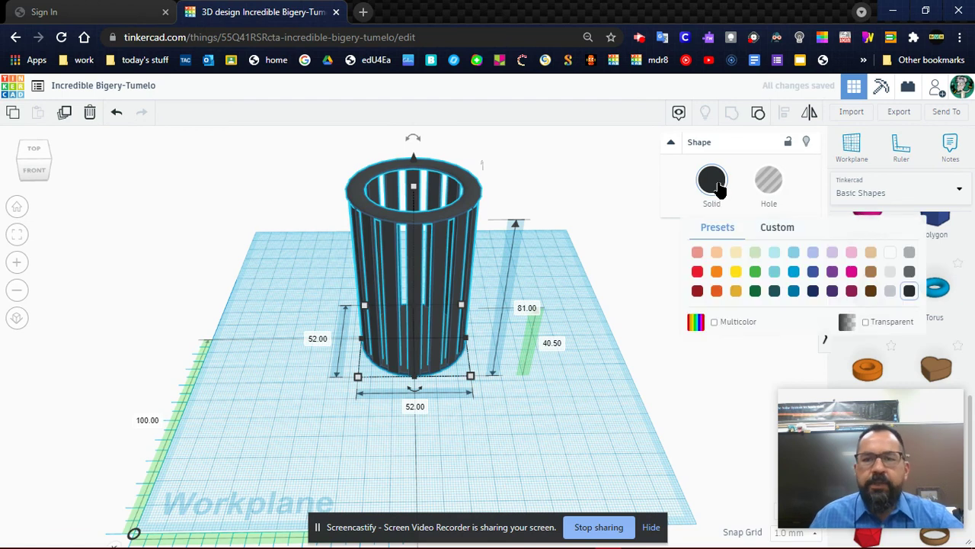
left_click(714, 322)
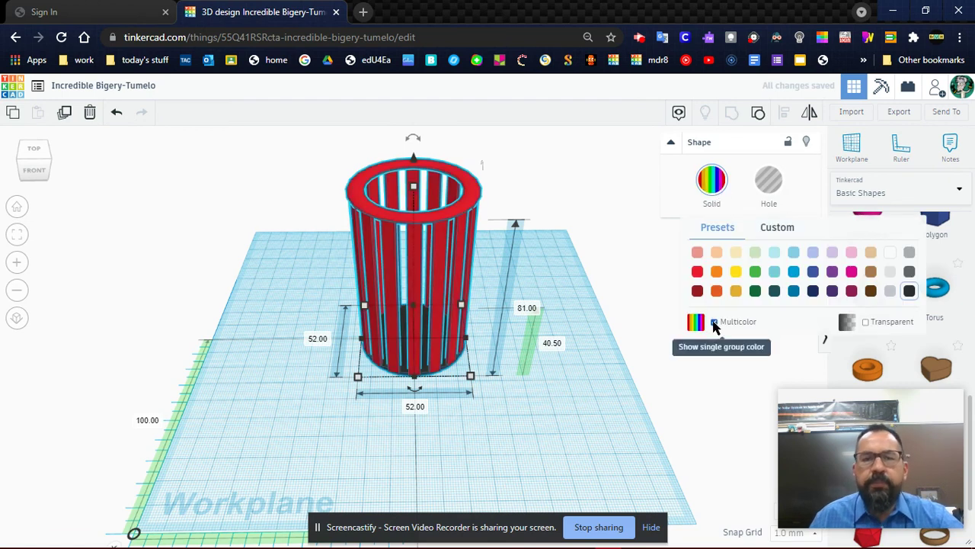
left_click(581, 336)
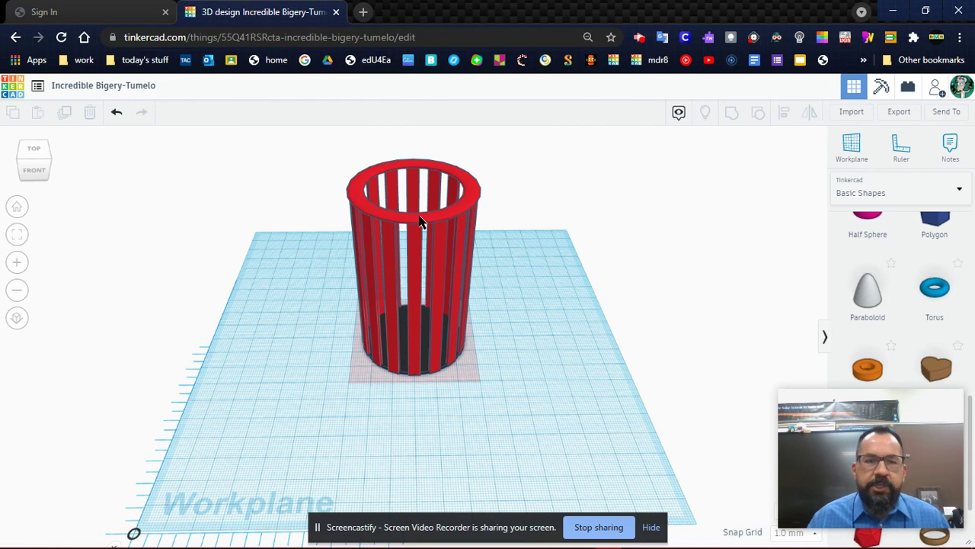
- Duplicate the red rim tube, lower the copy to 40 mm elevation and colour it black
left_click(419, 221)
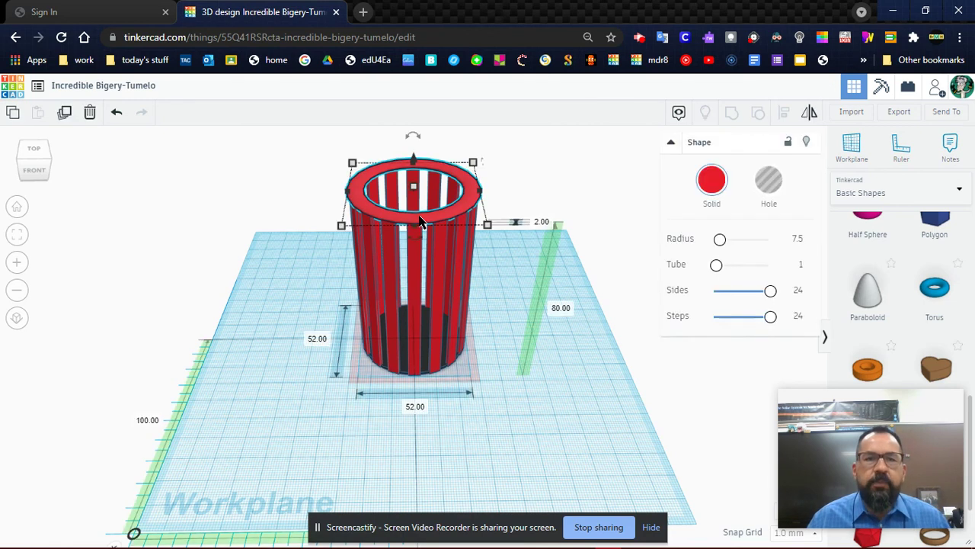
left_click(64, 114)
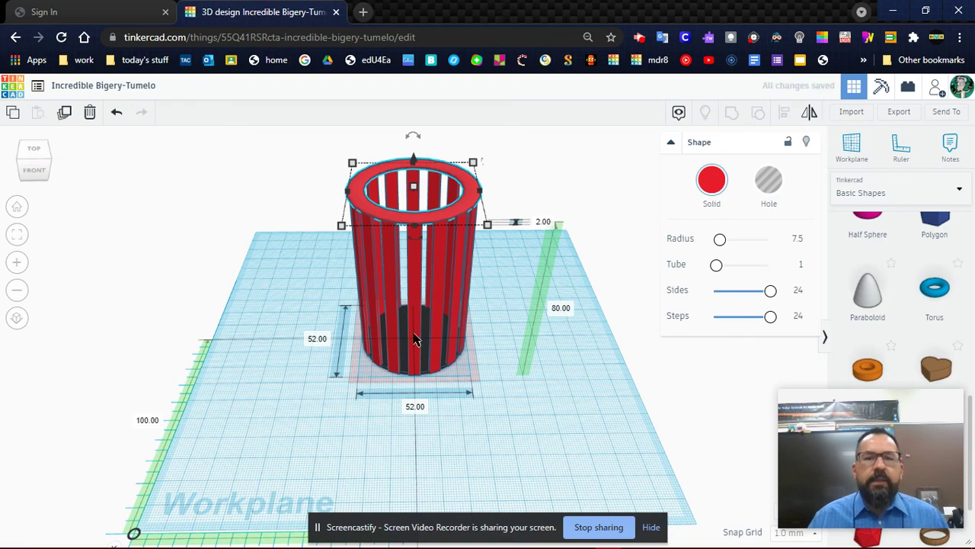
left_click(556, 308)
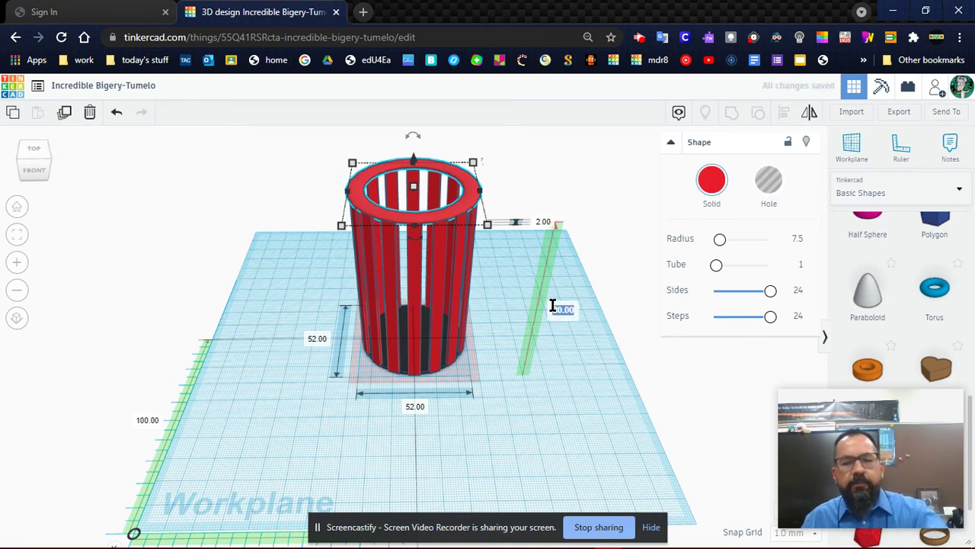
type("40")
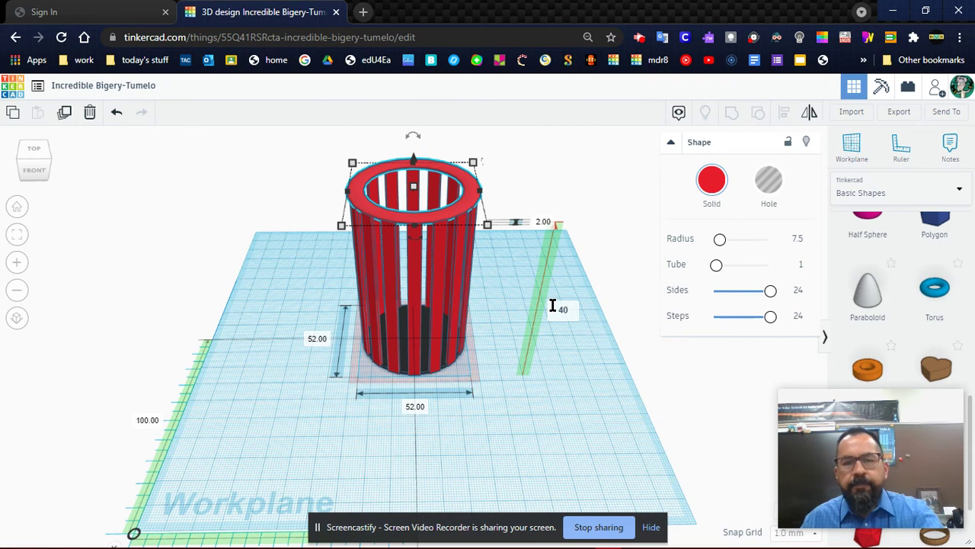
key("Return")
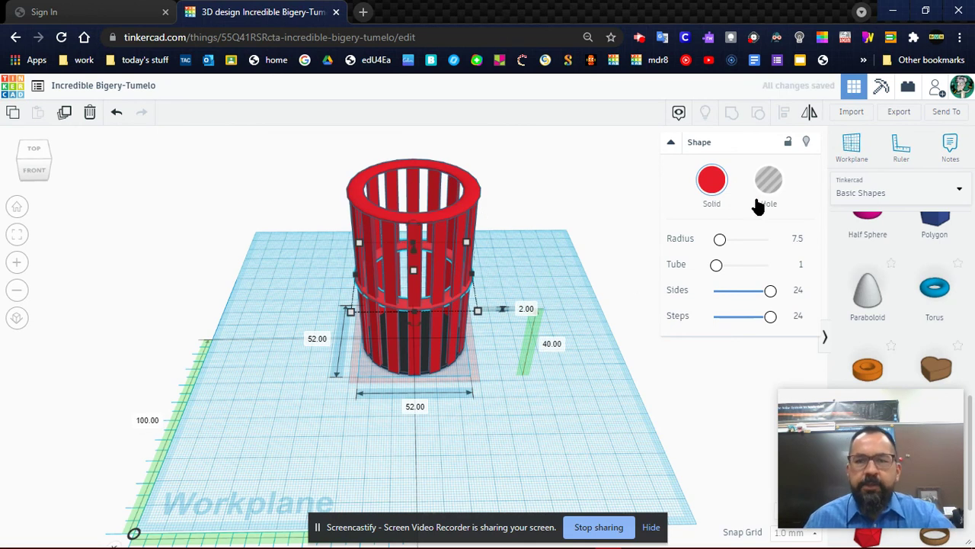
left_click(714, 183)
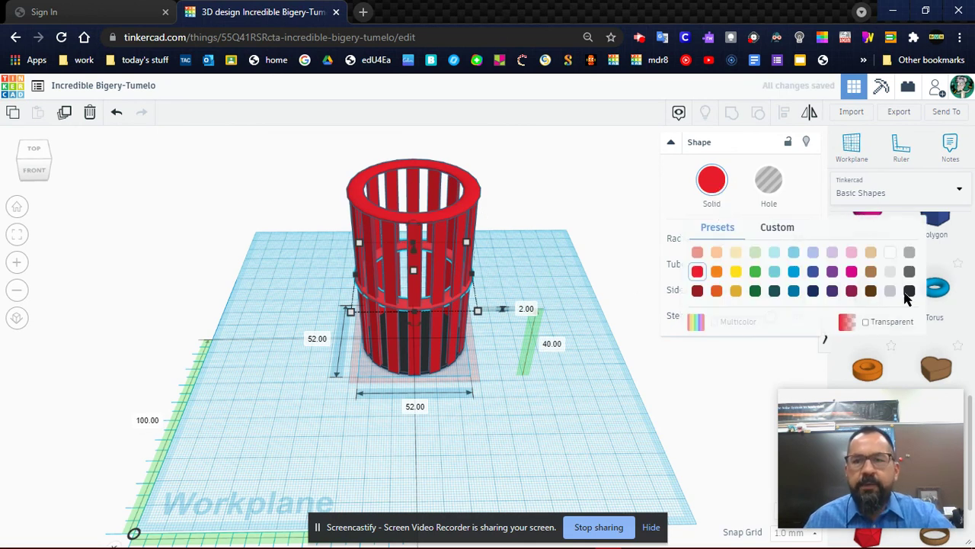
left_click(909, 290)
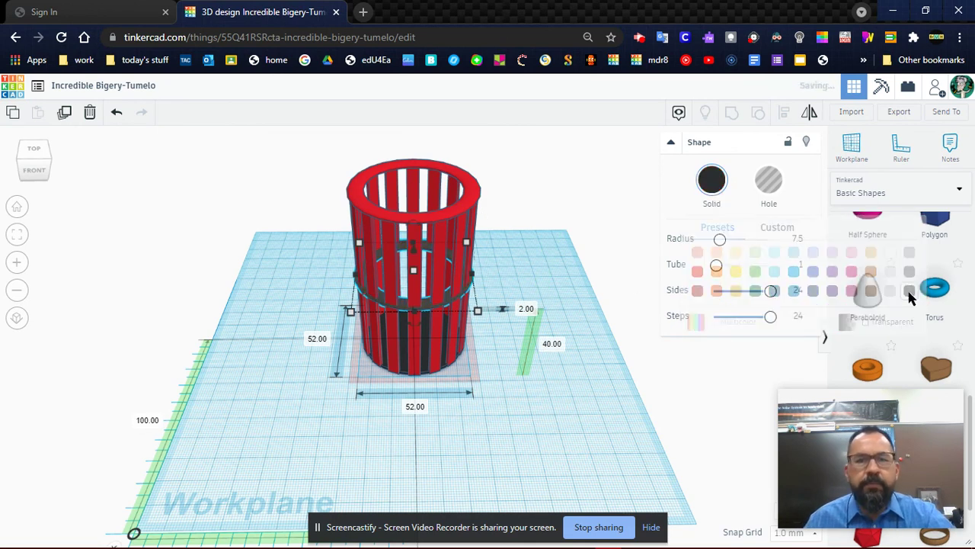
left_click(591, 380)
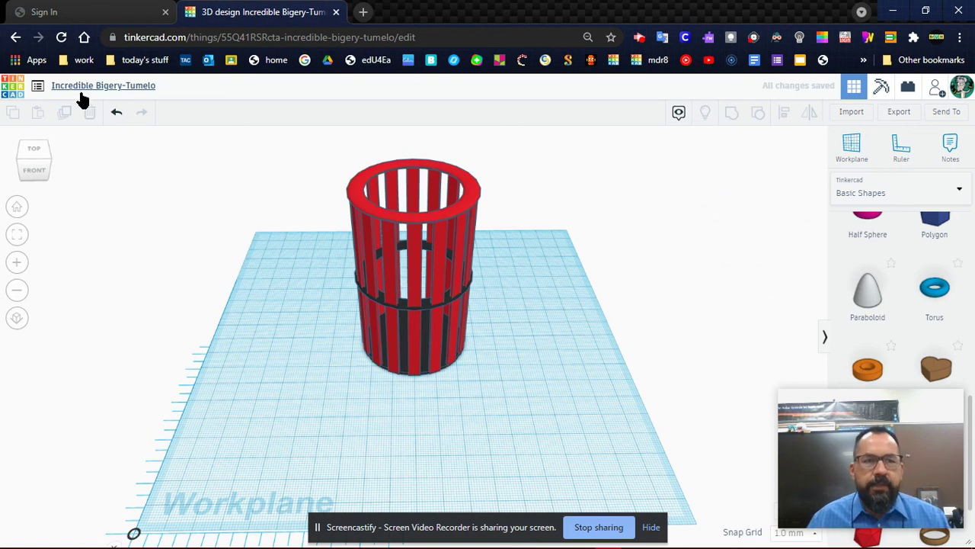
- Enter the author's name plus '--2021 trash can' as the design title
left_click(82, 87)
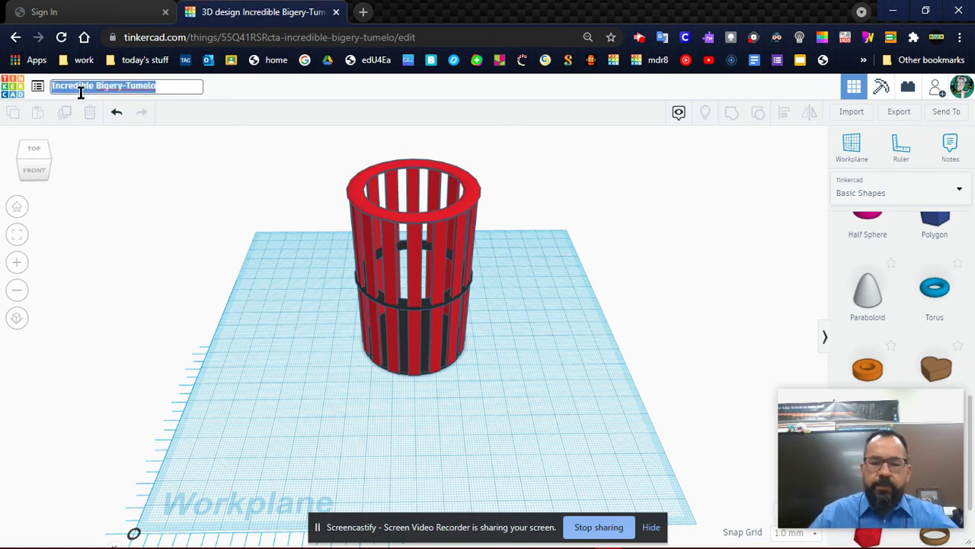
type("A")
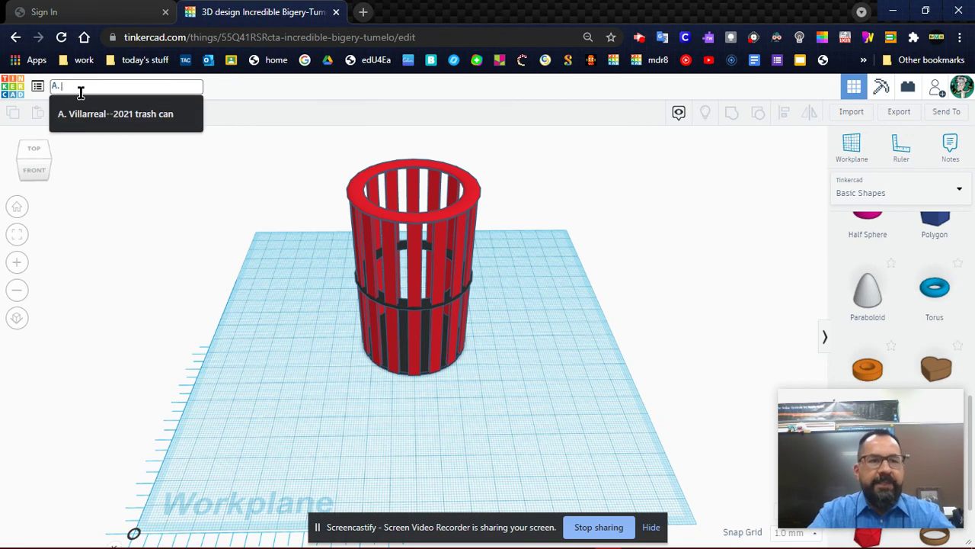
type(". Villarreal")
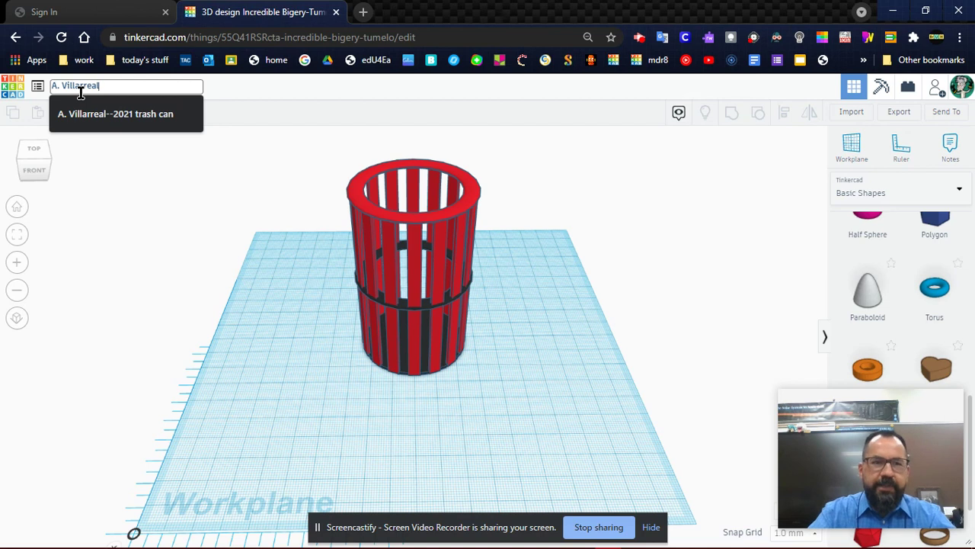
type("--2021 trash can")
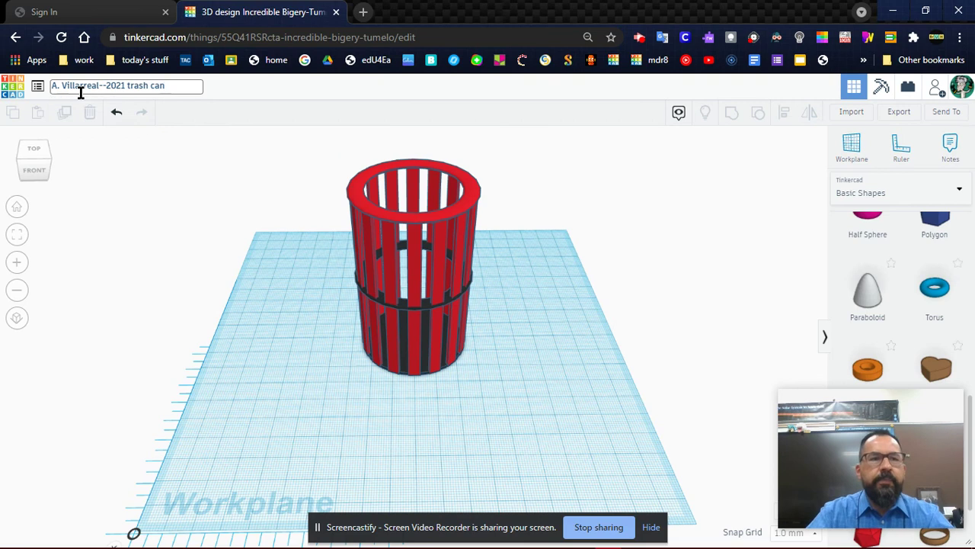
key("Return")
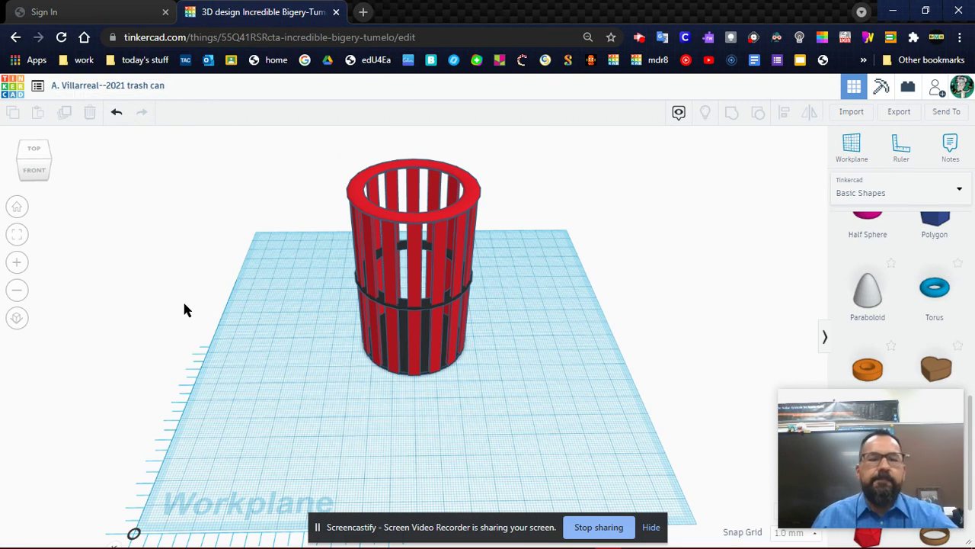